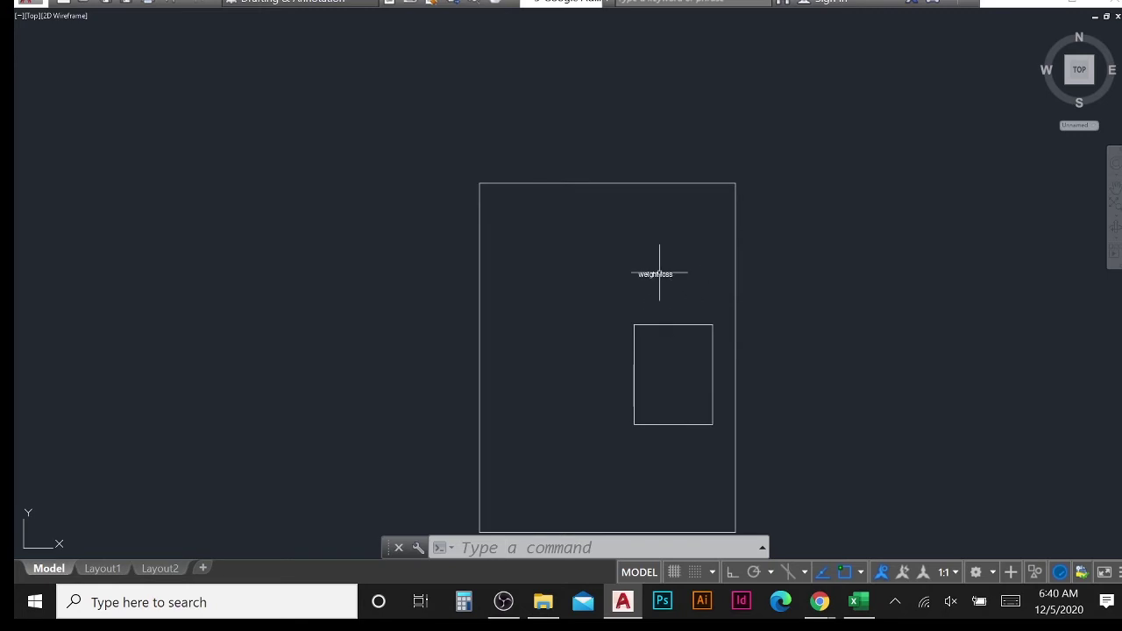
Examine the tall page sketch with its weight loss text and inner ad box, comparing it with the ad group's keyword.
{"action": "scroll", "coordinate": [701, 243], "scroll_direction": "down", "scroll_amount": 2}
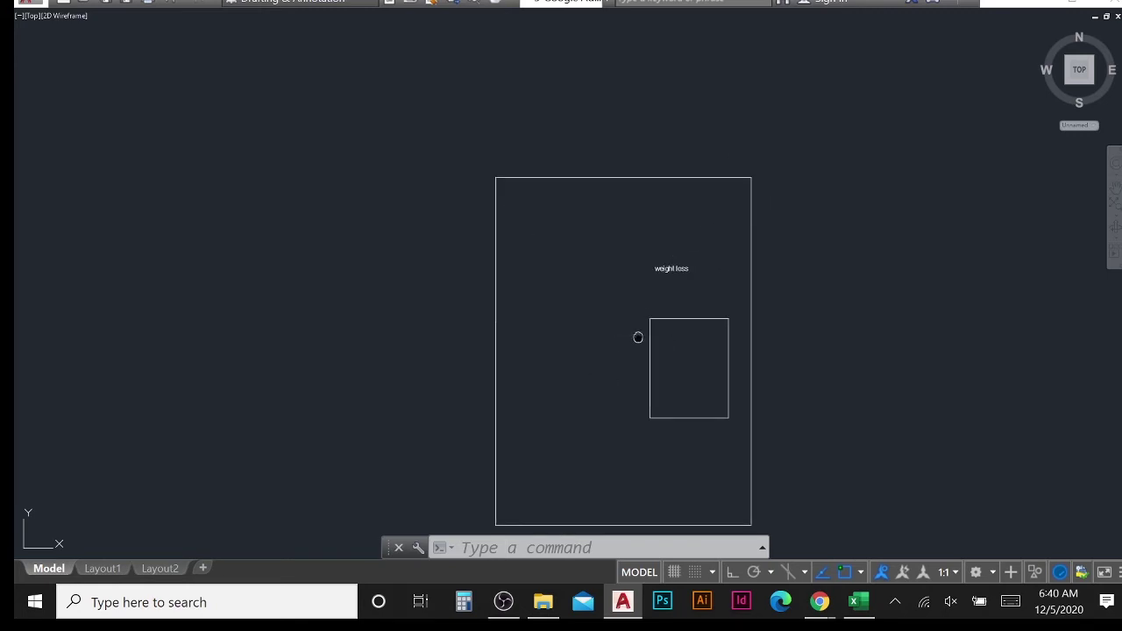
{"action": "left_click_drag", "start_coordinate": [638, 338], "coordinate": [616, 301]}
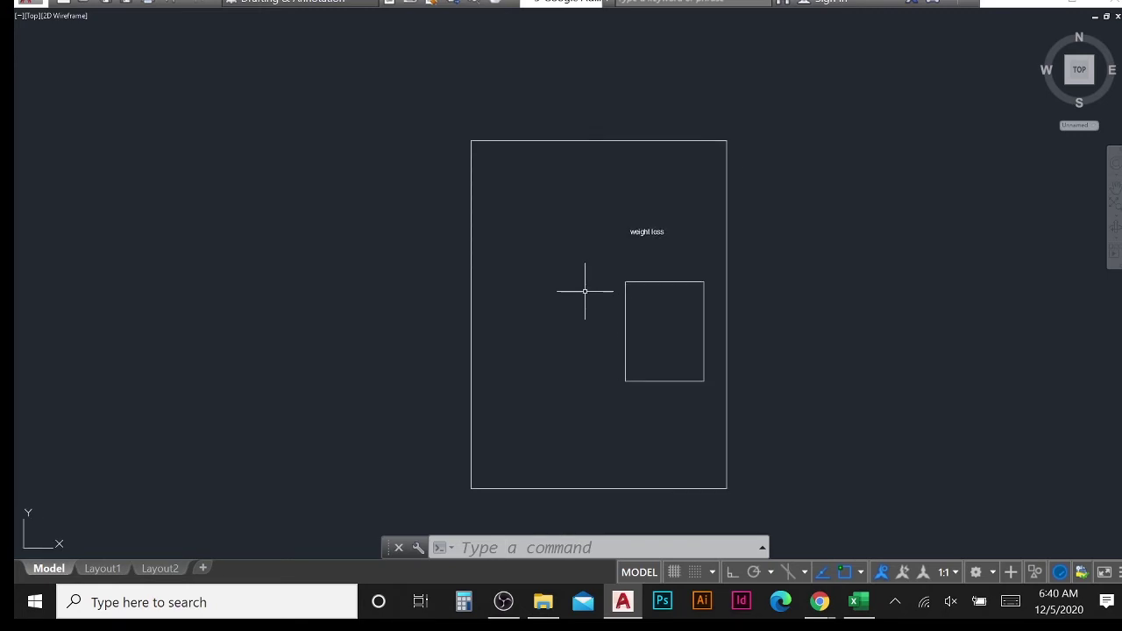
{"action": "scroll", "coordinate": [520, 307], "scroll_direction": "down", "scroll_amount": 4}
{"action": "scroll", "coordinate": [597, 317], "scroll_direction": "up", "scroll_amount": 4}
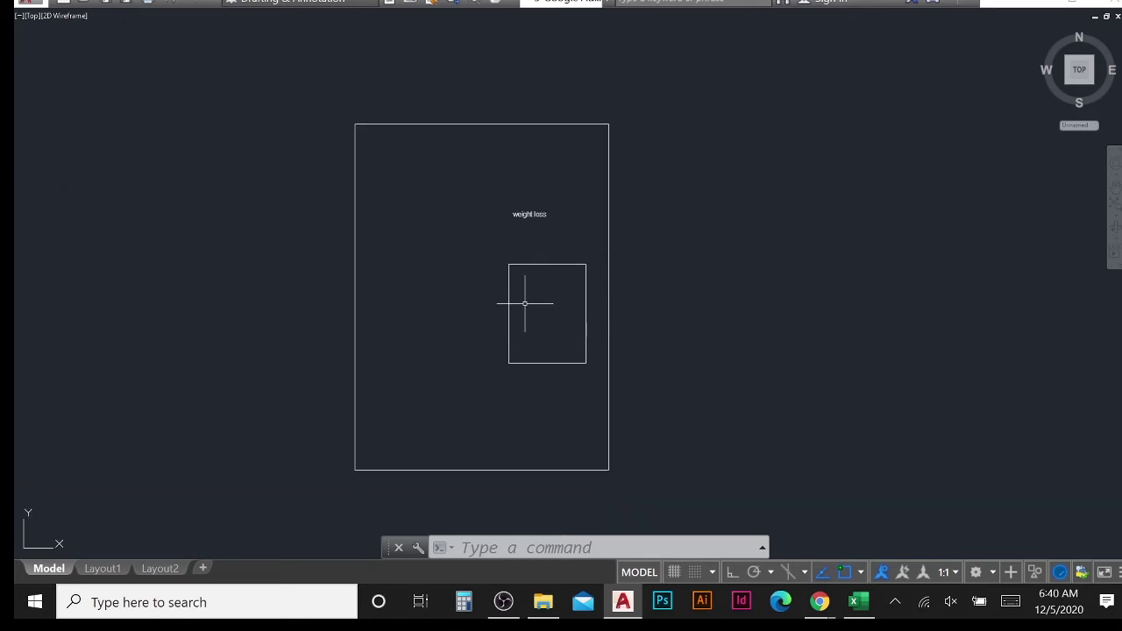
{"action": "scroll", "coordinate": [541, 263], "scroll_direction": "up", "scroll_amount": 3}
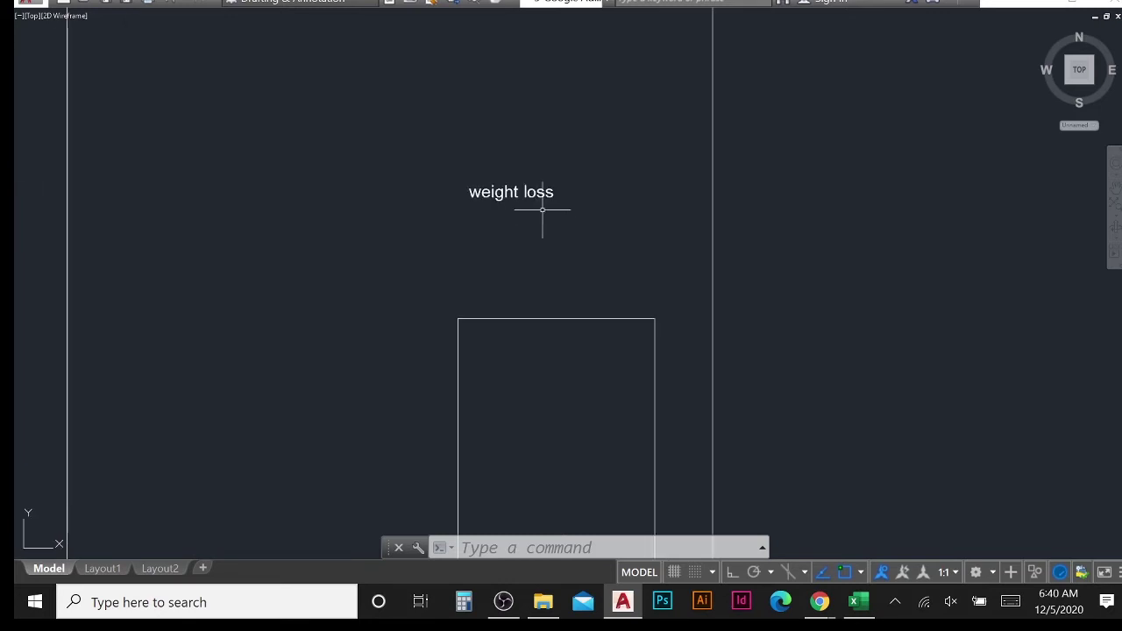
{"action": "scroll", "coordinate": [760, 180], "scroll_direction": "down", "scroll_amount": 5}
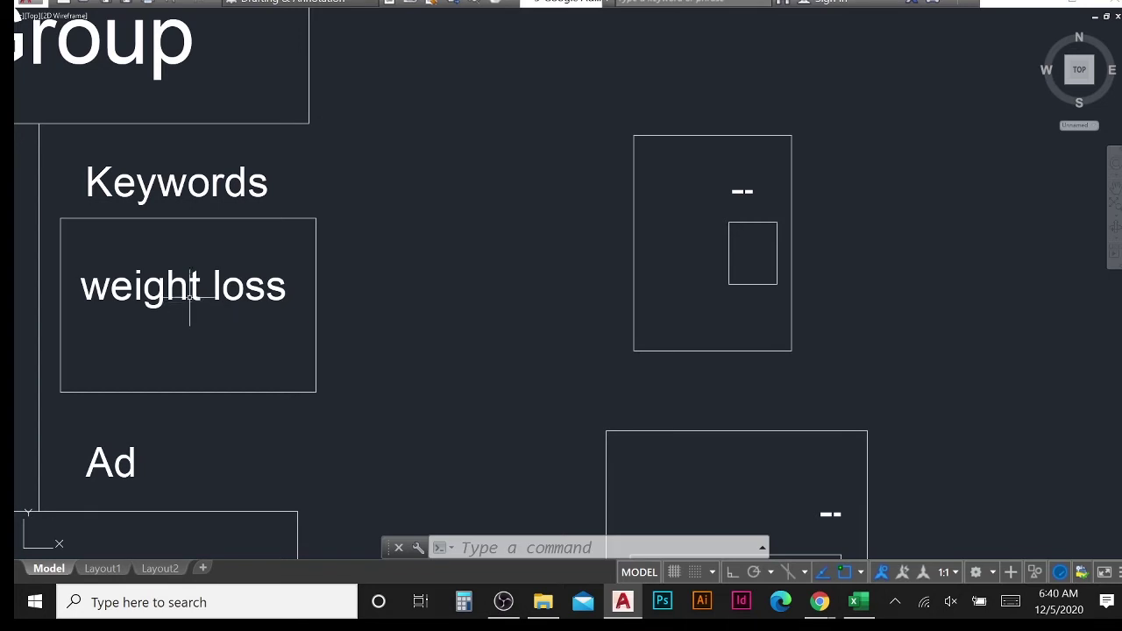
{"action": "mouse_move", "coordinate": [648, 432]}
{"action": "left_mouse_down"}
{"action": "mouse_move", "coordinate": [614, 412]}
{"action": "mouse_move", "coordinate": [605, 512]}
{"action": "left_mouse_up"}
{"action": "scroll", "coordinate": [704, 338], "scroll_direction": "up", "scroll_amount": 2}
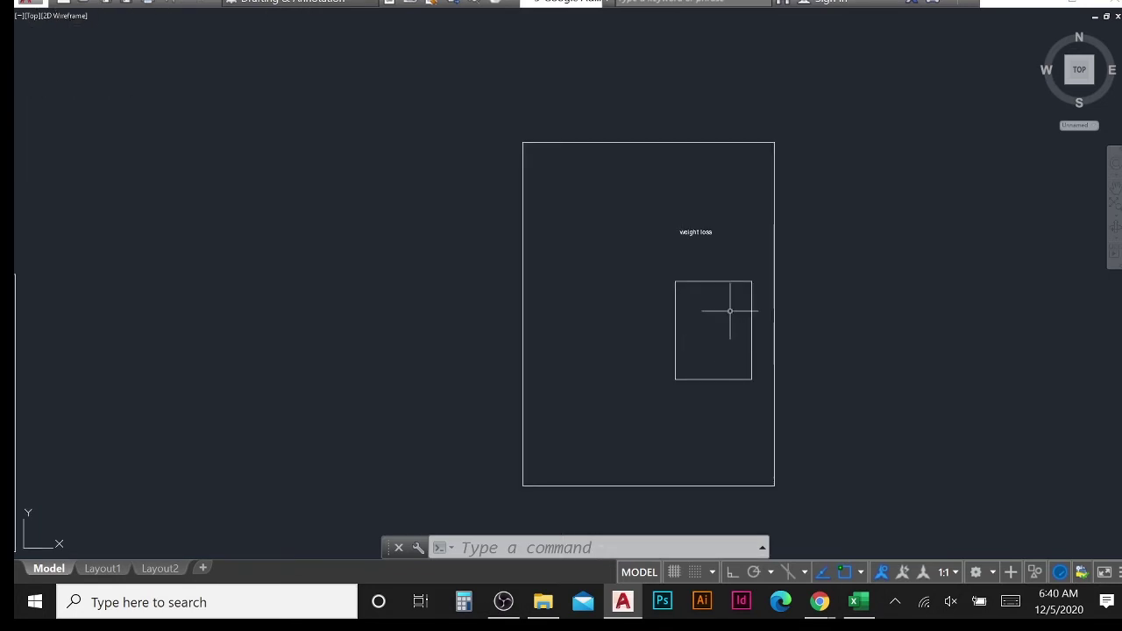
{"action": "left_click_drag", "start_coordinate": [729, 310], "coordinate": [697, 328]}
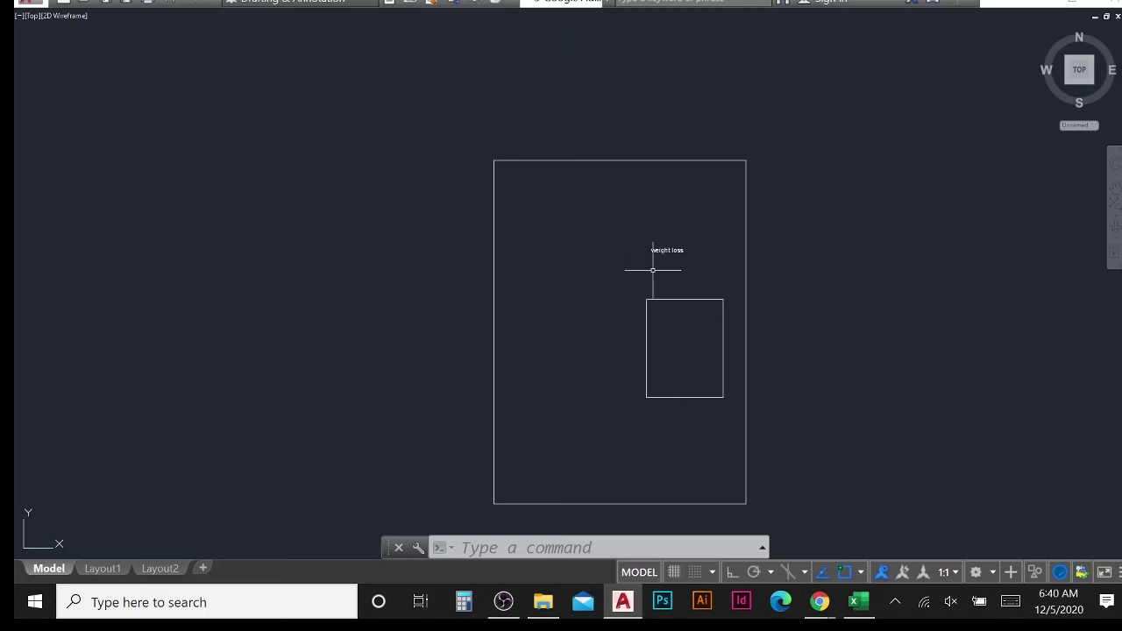
{"action": "scroll", "coordinate": [653, 270], "scroll_direction": "up", "scroll_amount": 4}
{"action": "scroll", "coordinate": [652, 285], "scroll_direction": "down", "scroll_amount": 2}
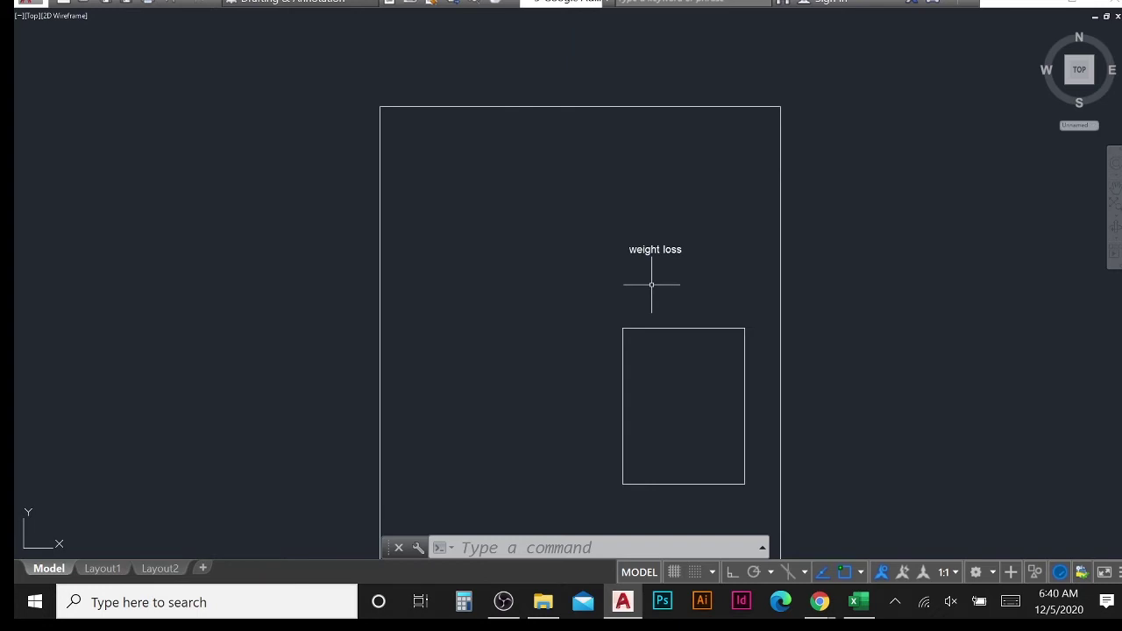
{"action": "scroll", "coordinate": [651, 285], "scroll_direction": "down", "scroll_amount": 2}
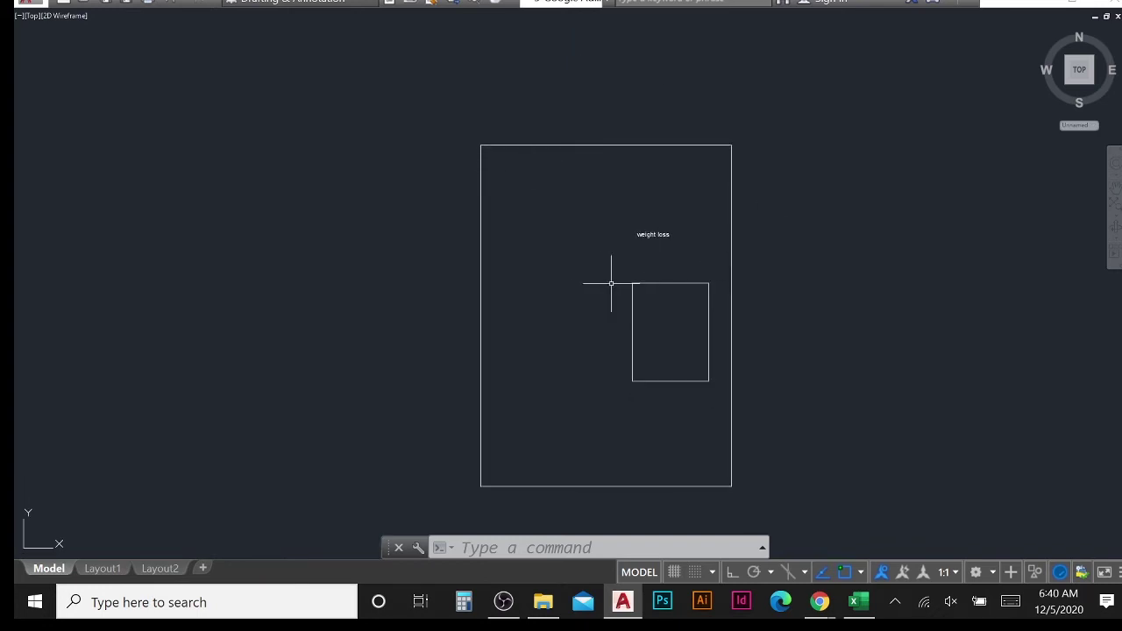
{"action": "scroll", "coordinate": [725, 241], "scroll_direction": "down", "scroll_amount": 2}
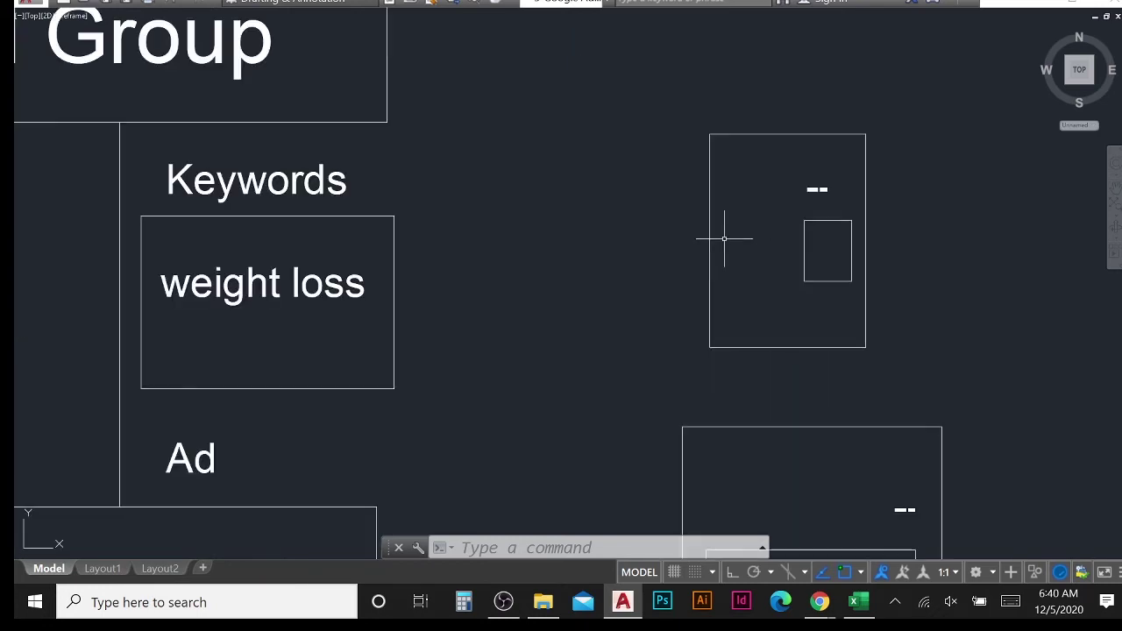
{"action": "left_click_drag", "start_coordinate": [786, 255], "coordinate": [702, 294]}
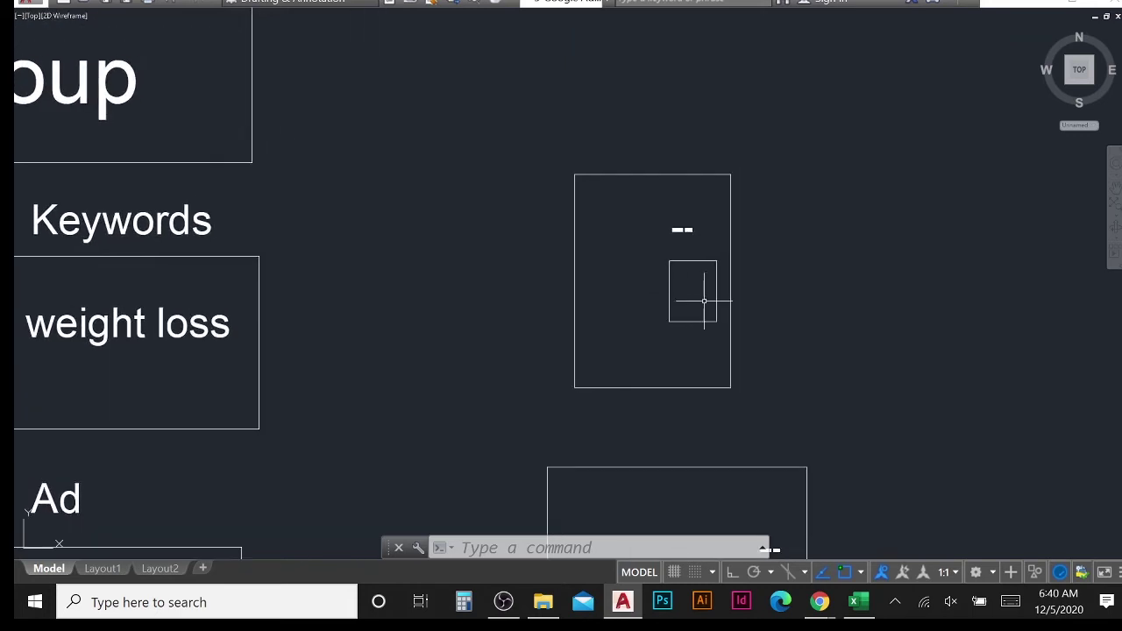
{"action": "scroll", "coordinate": [688, 183], "scroll_direction": "up", "scroll_amount": 2}
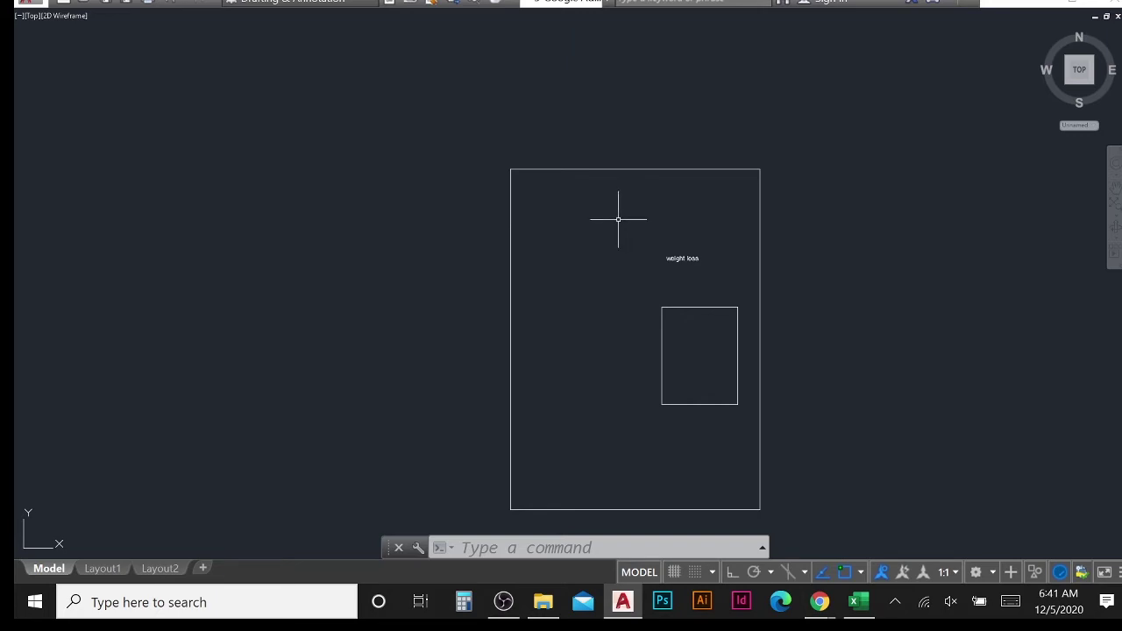
{"action": "left_click_drag", "start_coordinate": [636, 250], "coordinate": [626, 230]}
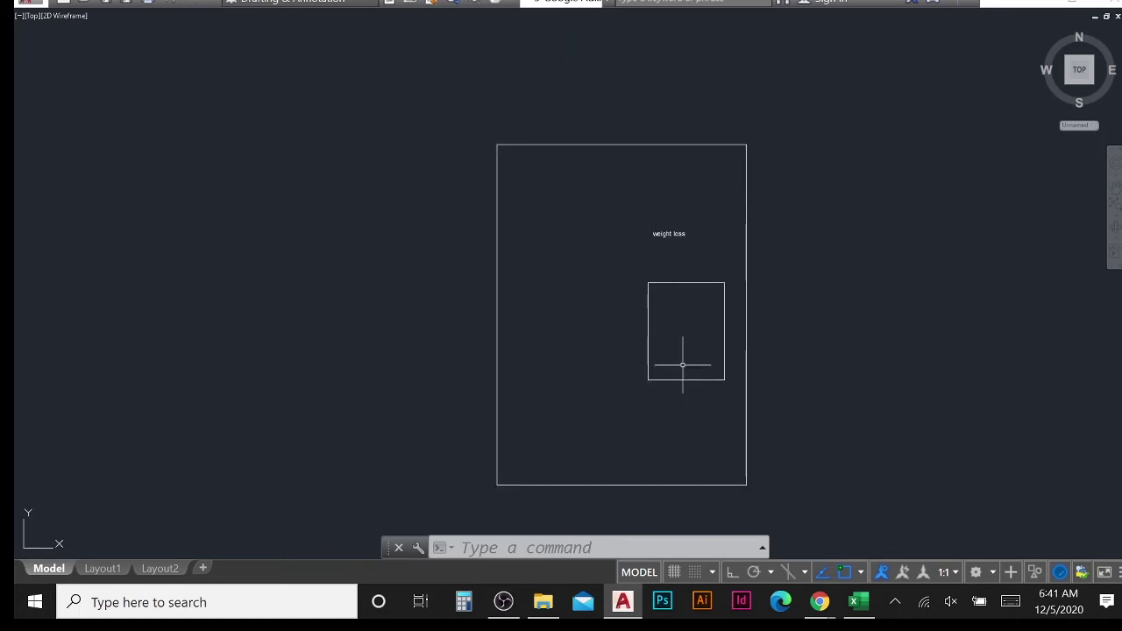
{"action": "scroll", "coordinate": [709, 366], "scroll_direction": "up", "scroll_amount": 2}
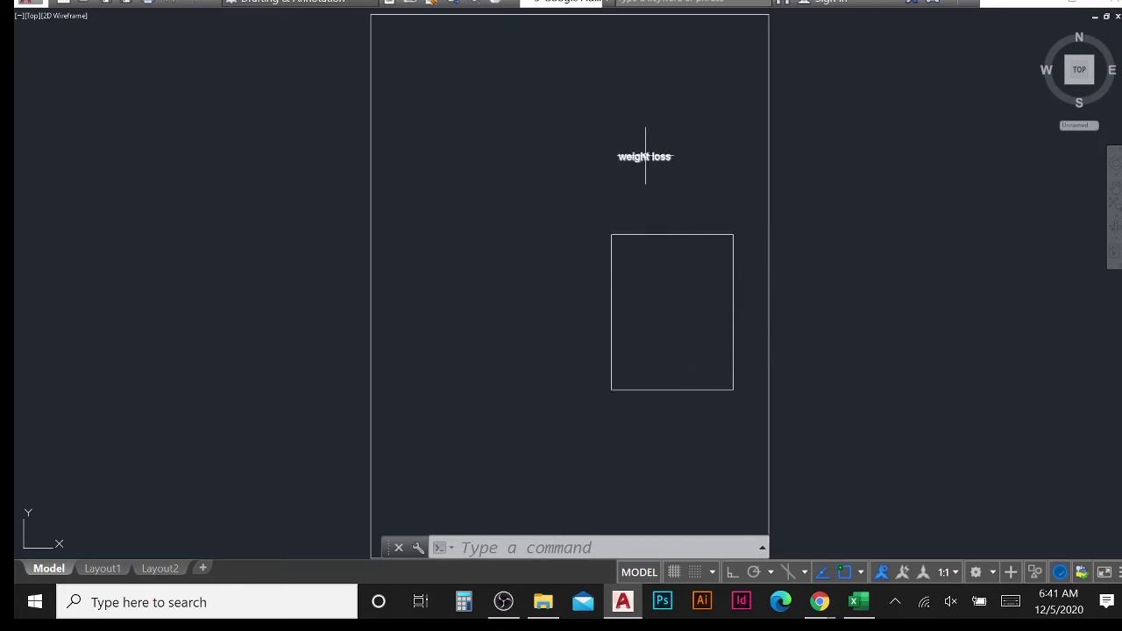
{"action": "scroll", "coordinate": [574, 279], "scroll_direction": "down", "scroll_amount": 6}
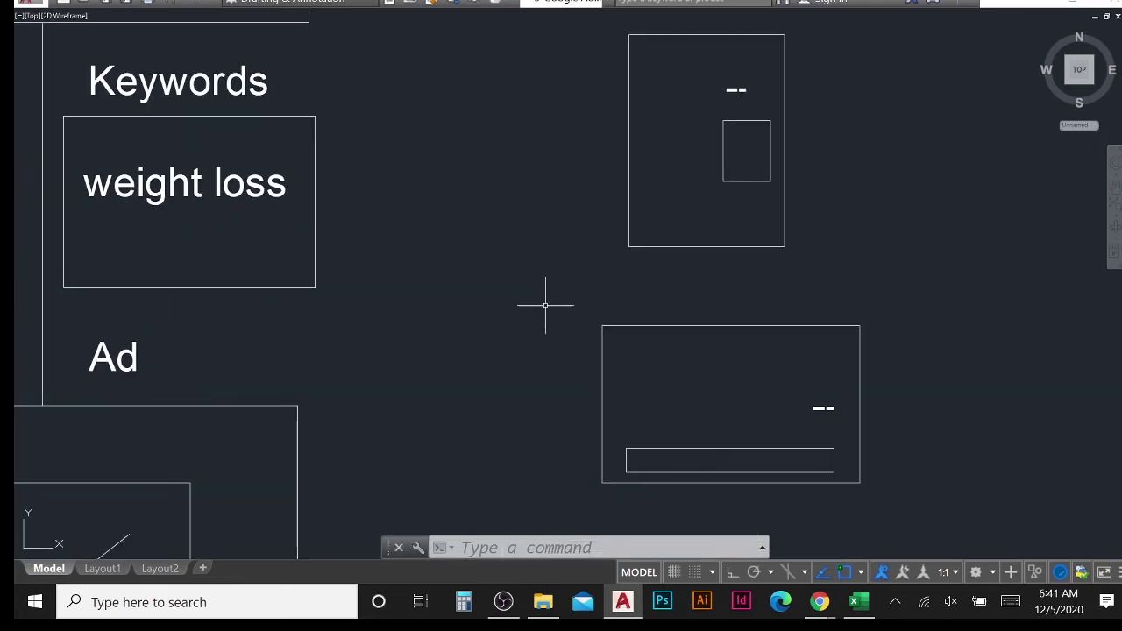
Examine the wide page sketch with its weight loss text and banner strip beside the ad group's keyword box.
{"action": "scroll", "coordinate": [645, 360], "scroll_direction": "up", "scroll_amount": 4}
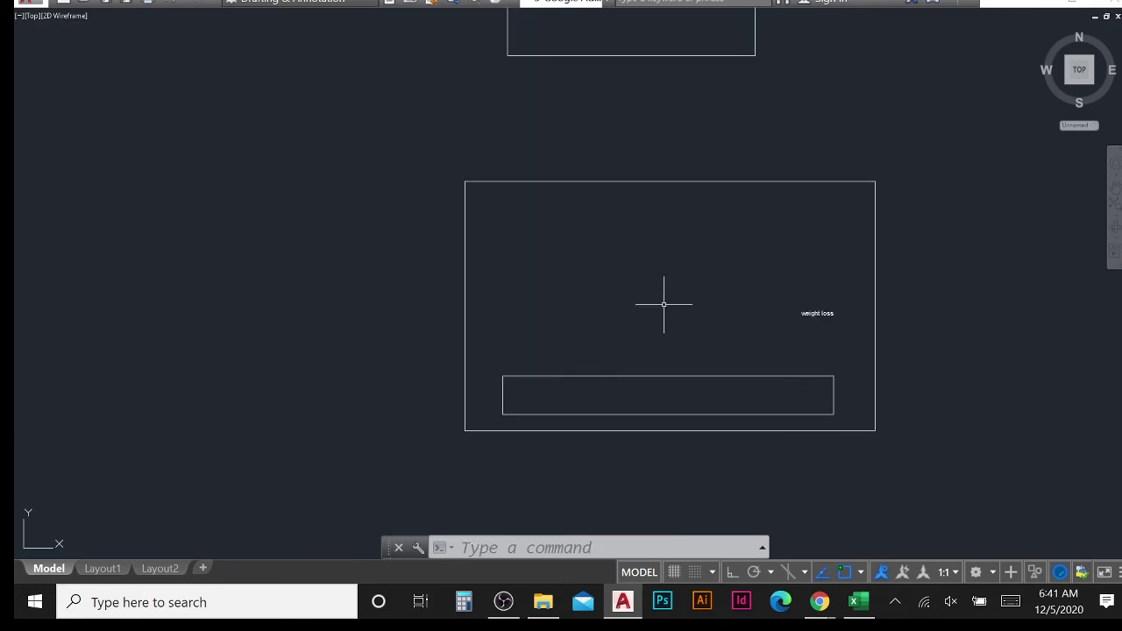
{"action": "scroll", "coordinate": [661, 303], "scroll_direction": "up", "scroll_amount": 2}
{"action": "scroll", "coordinate": [872, 275], "scroll_direction": "down", "scroll_amount": 2}
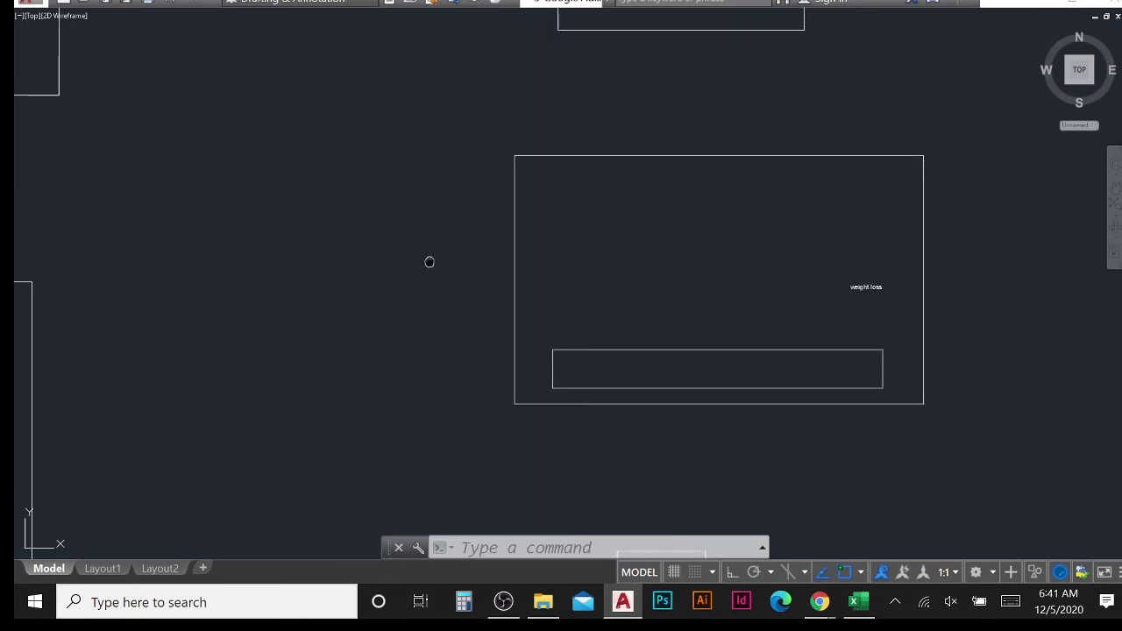
{"action": "scroll", "coordinate": [412, 280], "scroll_direction": "down", "scroll_amount": 3}
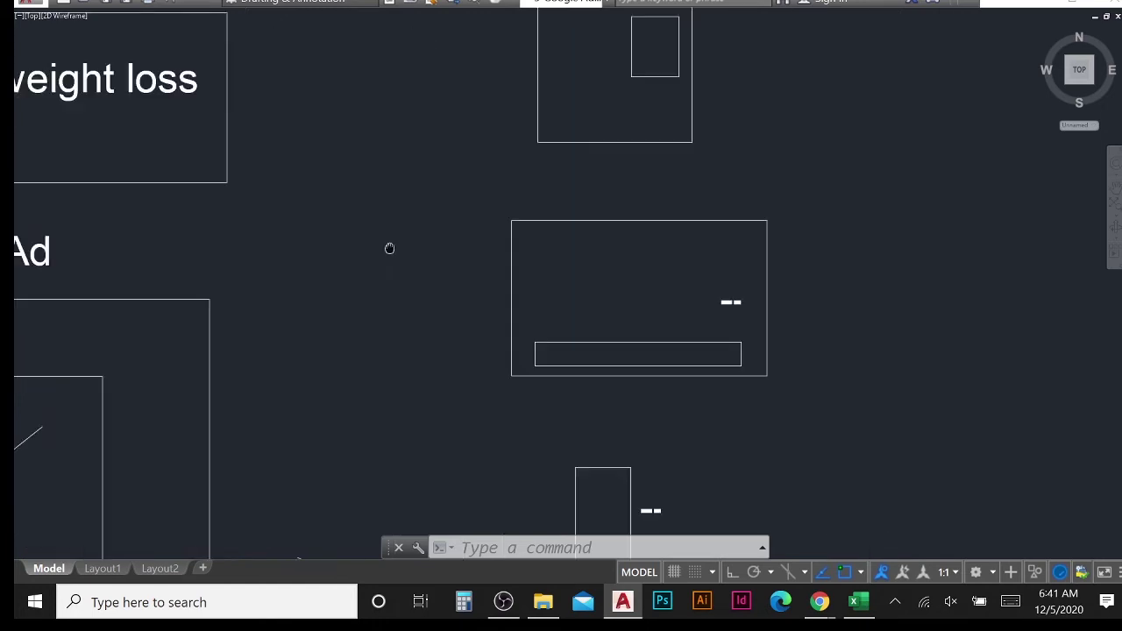
{"action": "scroll", "coordinate": [603, 350], "scroll_direction": "up", "scroll_amount": 2}
{"action": "scroll", "coordinate": [604, 350], "scroll_direction": "up", "scroll_amount": 2}
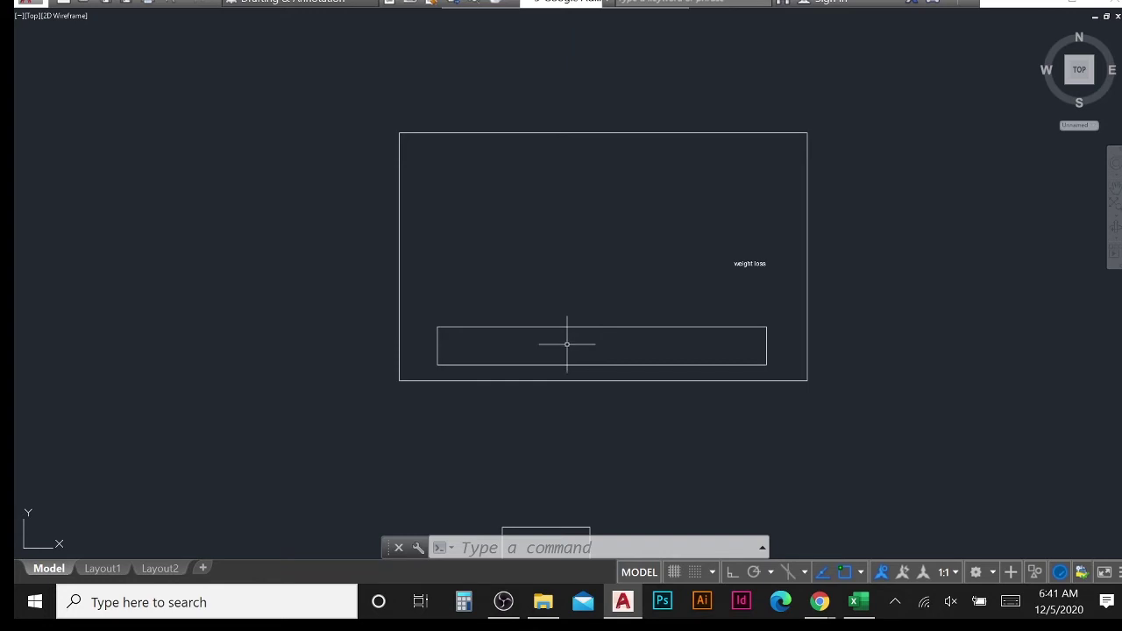
{"action": "left_click_drag", "start_coordinate": [590, 285], "coordinate": [513, 303]}
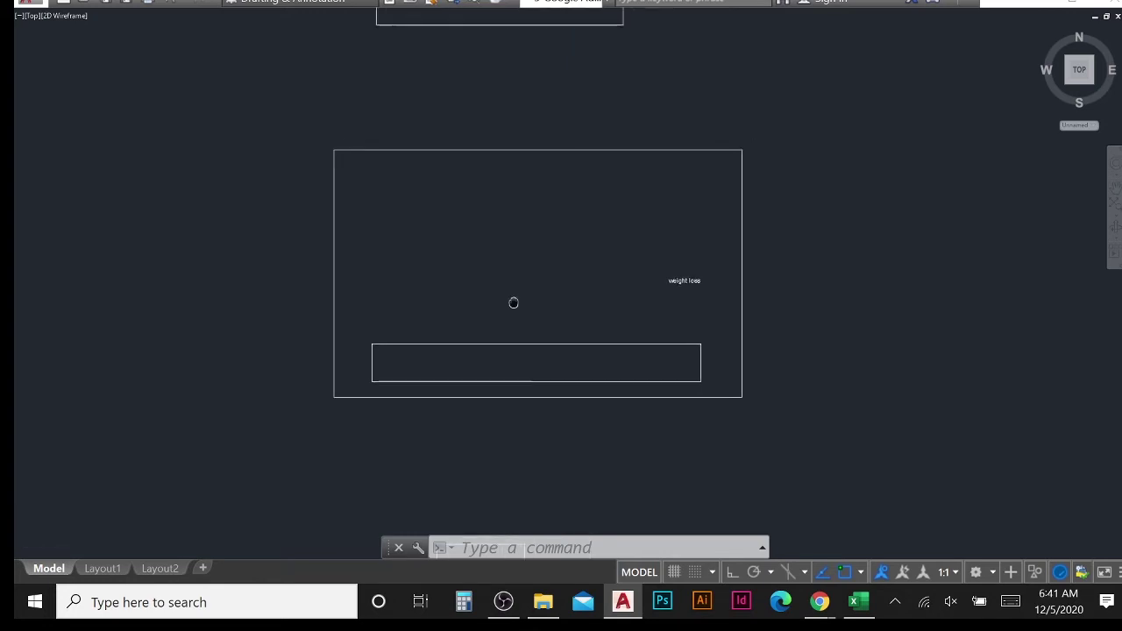
{"action": "scroll", "coordinate": [574, 307], "scroll_direction": "down", "scroll_amount": 4}
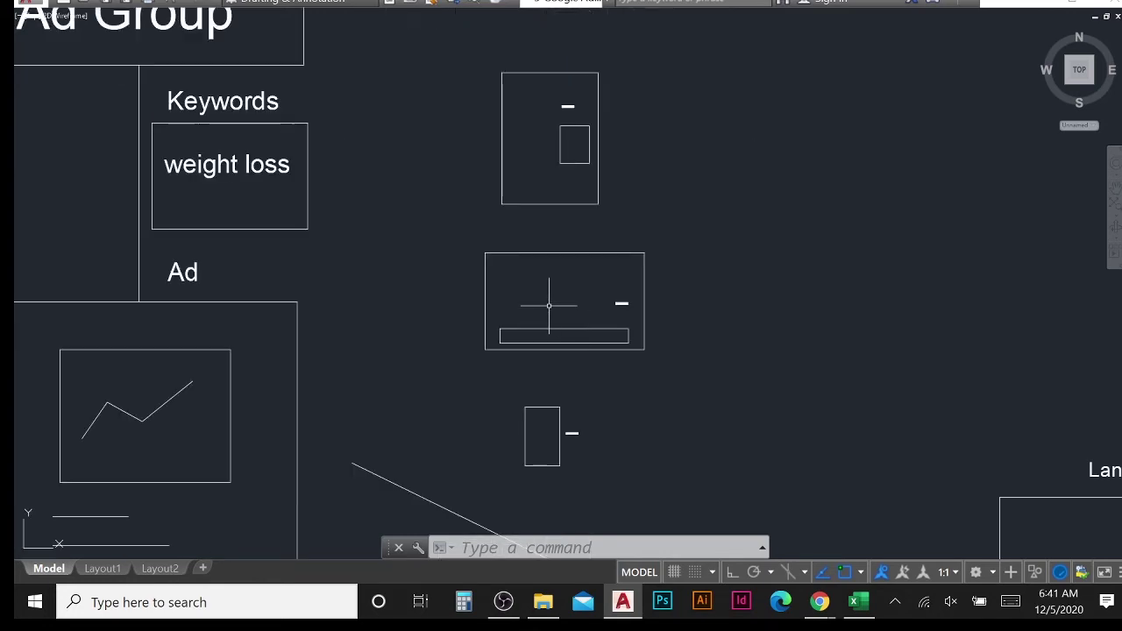
{"action": "scroll", "coordinate": [329, 190], "scroll_direction": "up", "scroll_amount": 2}
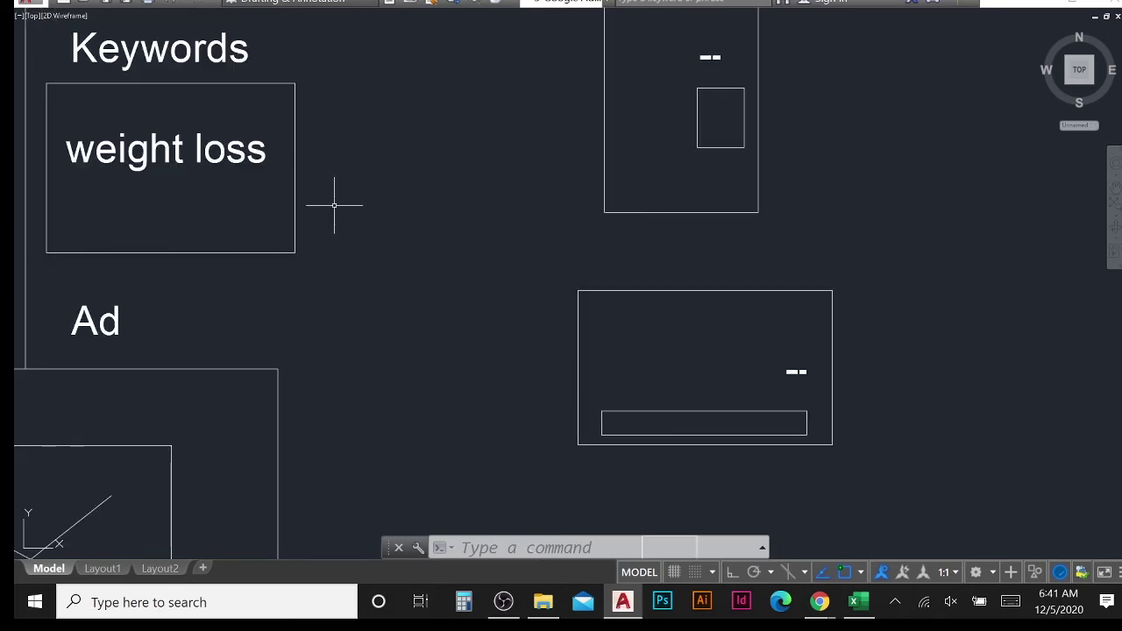
Switch to Chrome to view the Display/Video Keywords page in Google Ads, and return to the AutoCAD diagram.
{"action": "mouse_move", "coordinate": [819, 602]}
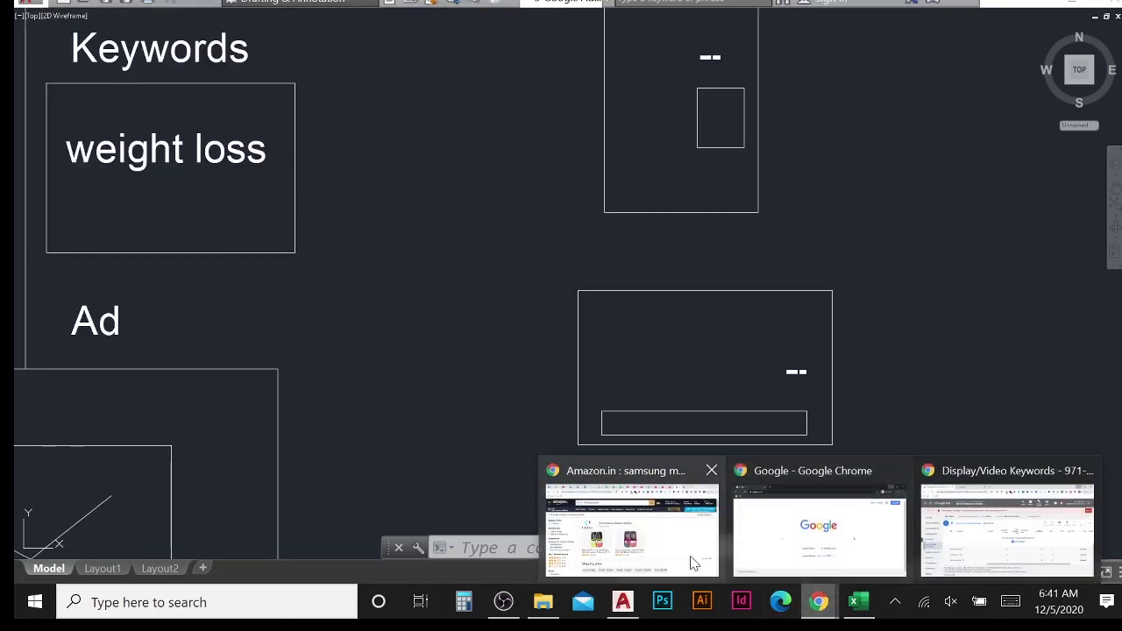
{"action": "left_click", "coordinate": [920, 557]}
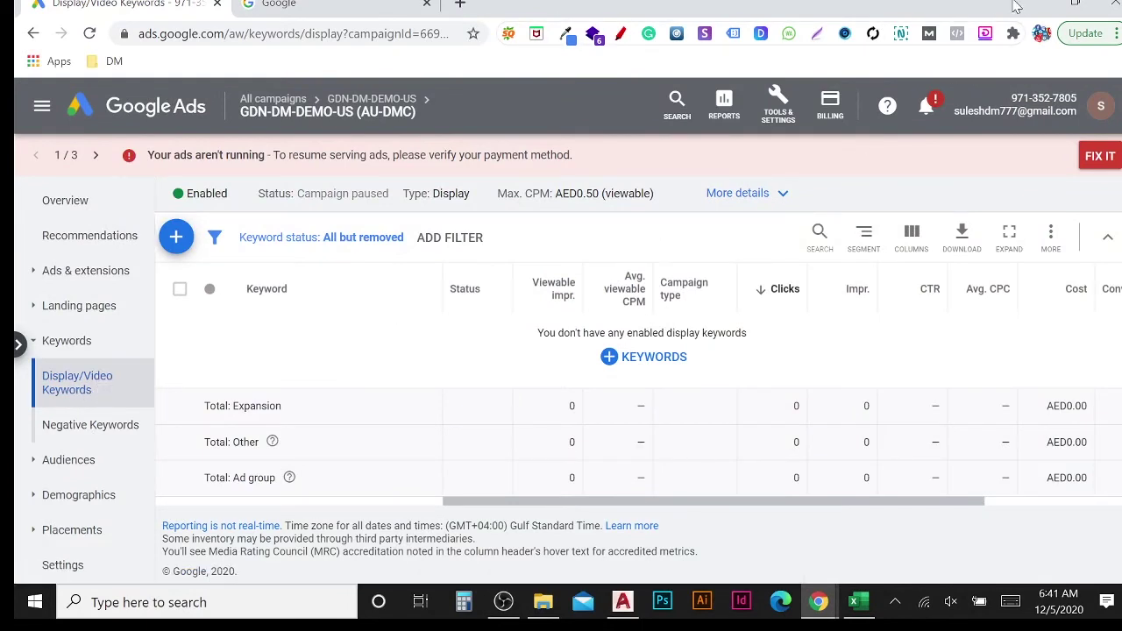
{"action": "key", "text": "alt+Tab"}
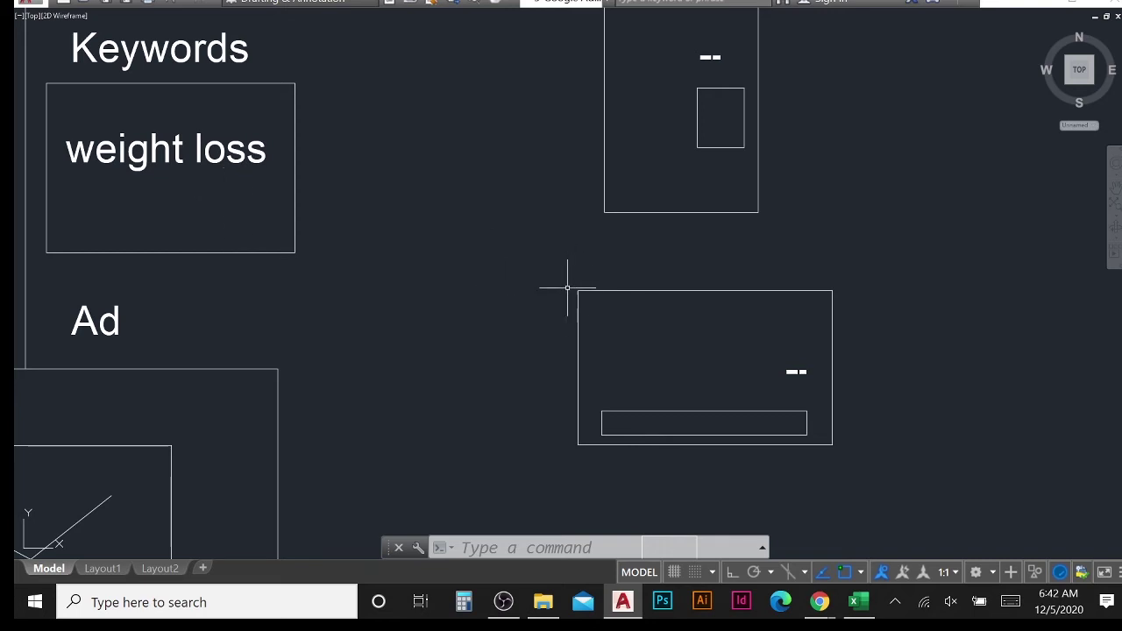
Examine the wide and small page sketches together with the campaign, ad group, keyword and ad structure.
{"action": "scroll", "coordinate": [524, 251], "scroll_direction": "down", "scroll_amount": 1}
{"action": "scroll", "coordinate": [737, 322], "scroll_direction": "up", "scroll_amount": 2}
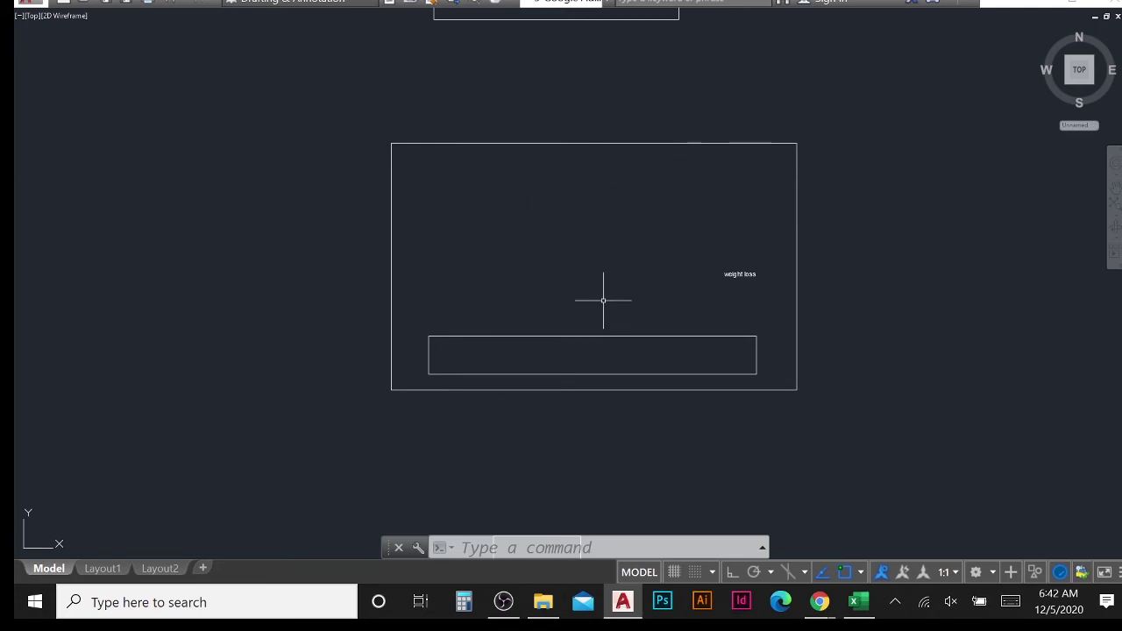
{"action": "scroll", "coordinate": [605, 300], "scroll_direction": "down", "scroll_amount": 4}
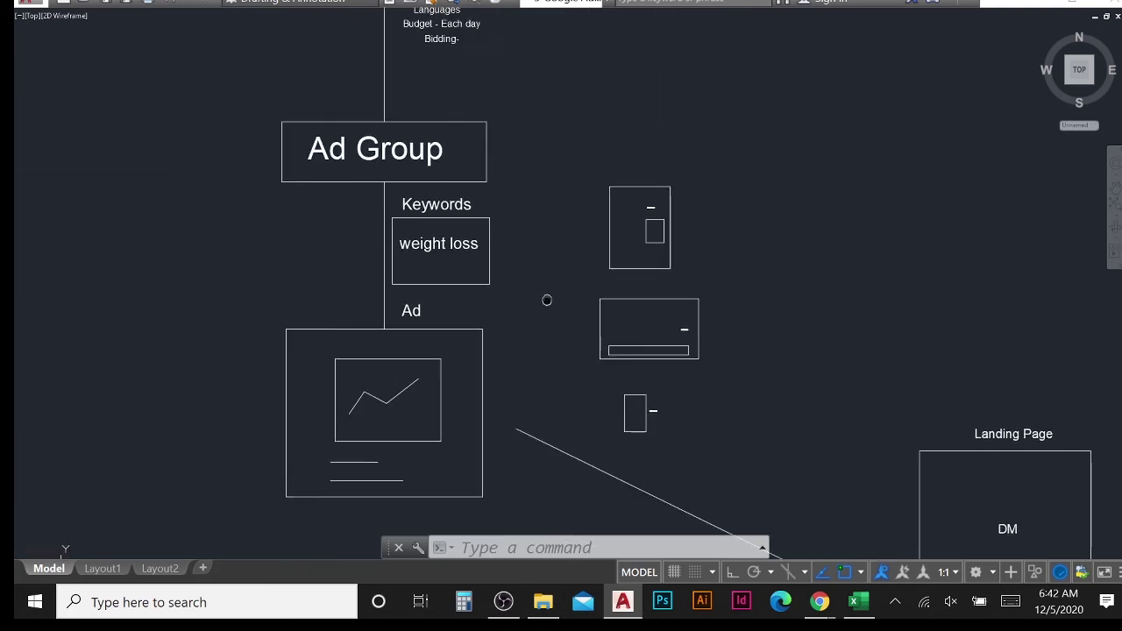
{"action": "scroll", "coordinate": [547, 96], "scroll_direction": "up", "scroll_amount": 4}
{"action": "scroll", "coordinate": [511, 150], "scroll_direction": "down", "scroll_amount": 4}
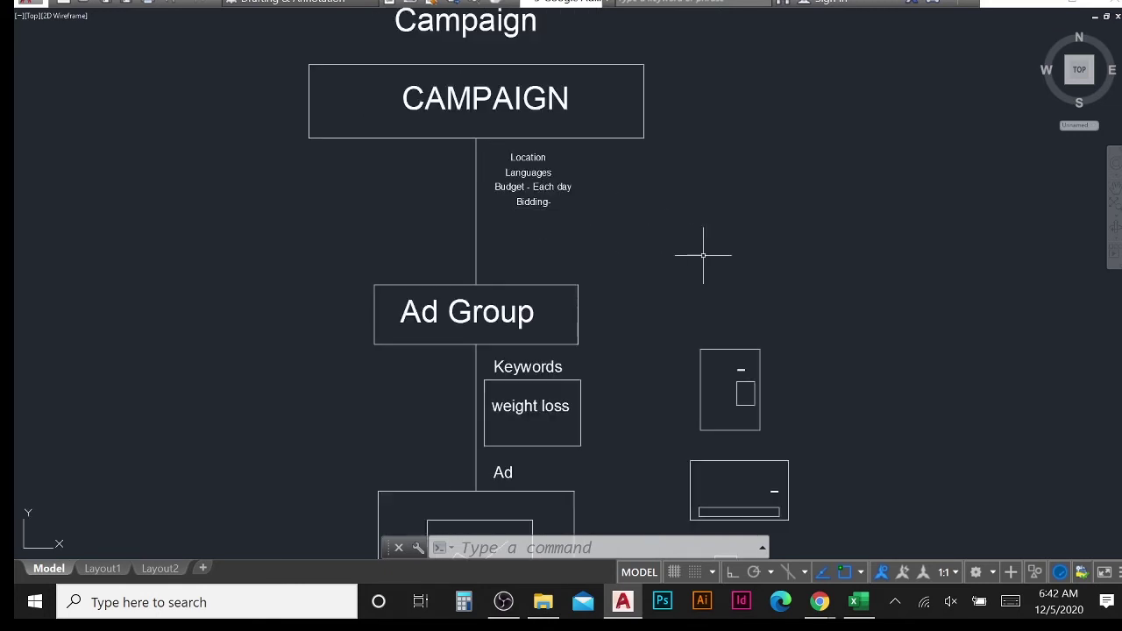
{"action": "scroll", "coordinate": [629, 251], "scroll_direction": "up", "scroll_amount": 3}
{"action": "scroll", "coordinate": [589, 241], "scroll_direction": "up", "scroll_amount": 2}
{"action": "scroll", "coordinate": [532, 288], "scroll_direction": "up", "scroll_amount": 2}
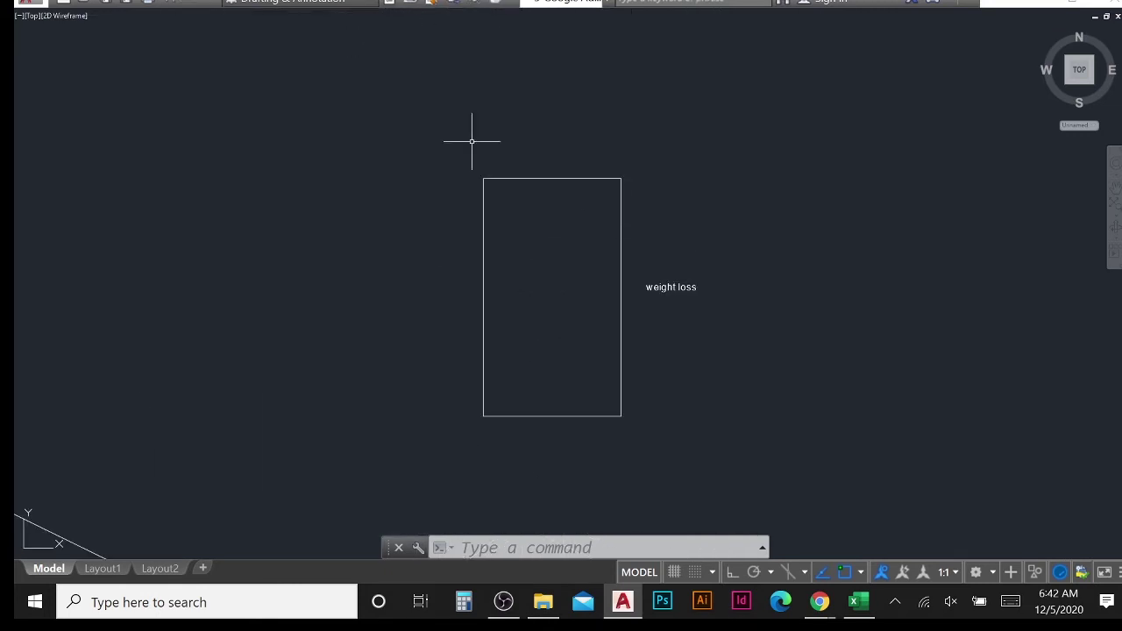
{"action": "scroll", "coordinate": [524, 317], "scroll_direction": "down", "scroll_amount": 4}
{"action": "left_click_drag", "start_coordinate": [444, 261], "coordinate": [699, 342]}
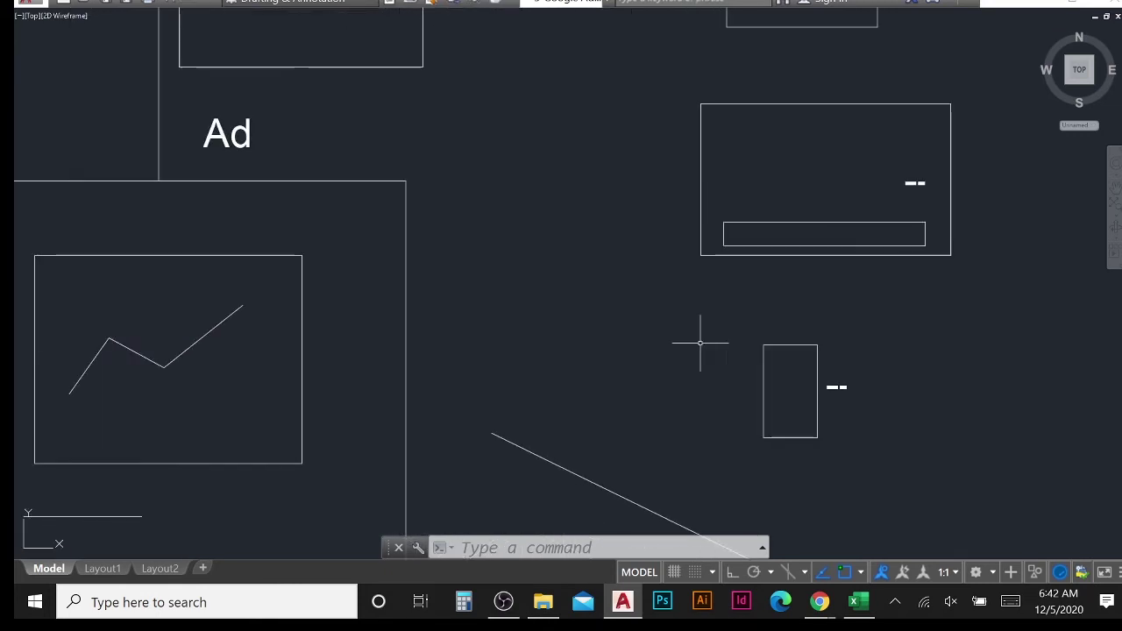
{"action": "scroll", "coordinate": [701, 339], "scroll_direction": "down", "scroll_amount": 4}
{"action": "scroll", "coordinate": [783, 355], "scroll_direction": "up", "scroll_amount": 4}
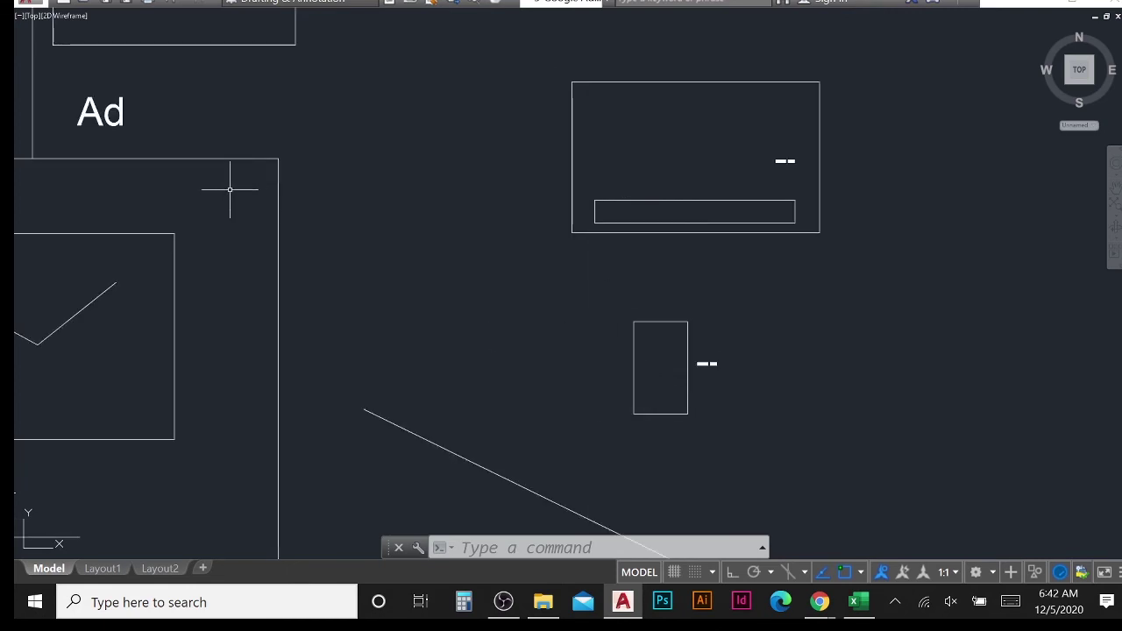
{"action": "scroll", "coordinate": [664, 363], "scroll_direction": "down", "scroll_amount": 4}
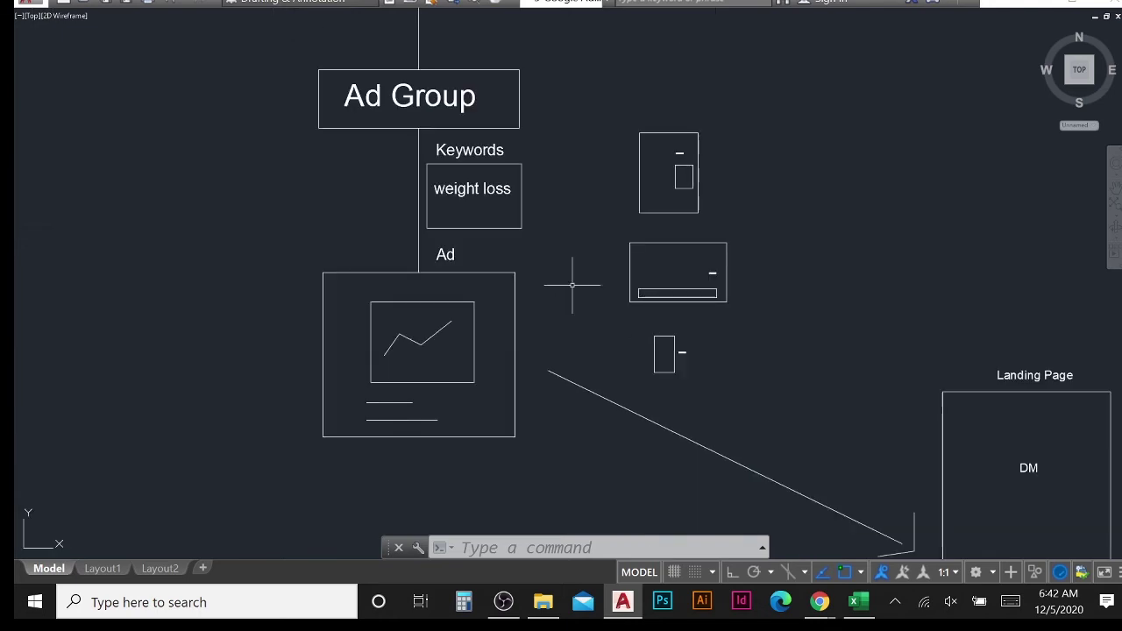
{"action": "scroll", "coordinate": [552, 281], "scroll_direction": "up", "scroll_amount": 2}
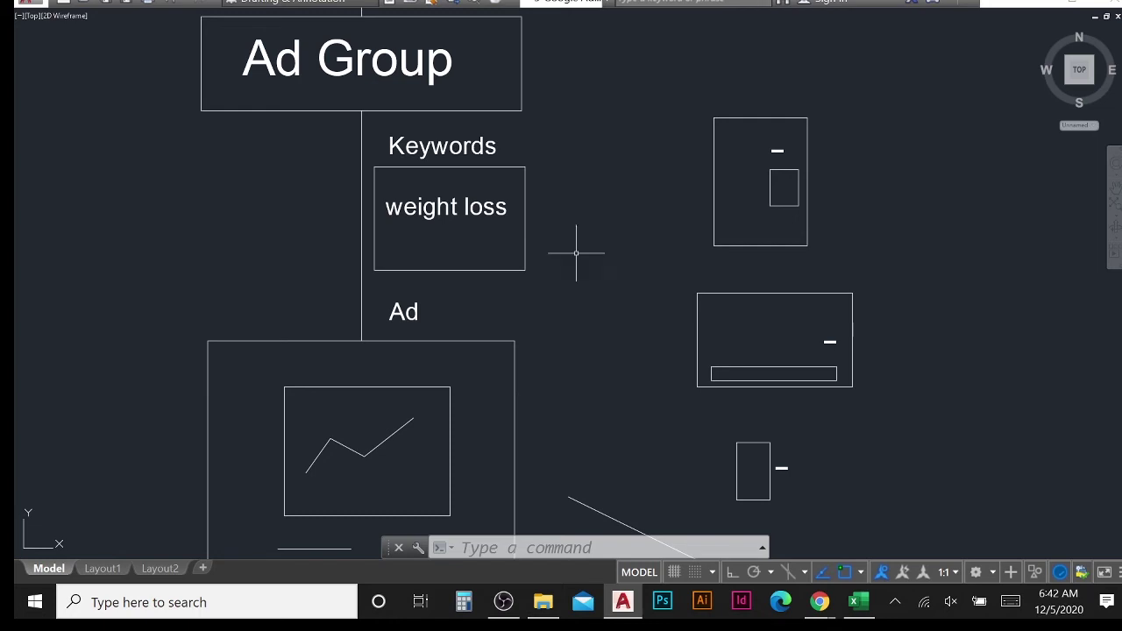
{"action": "scroll", "coordinate": [477, 284], "scroll_direction": "down", "scroll_amount": 2}
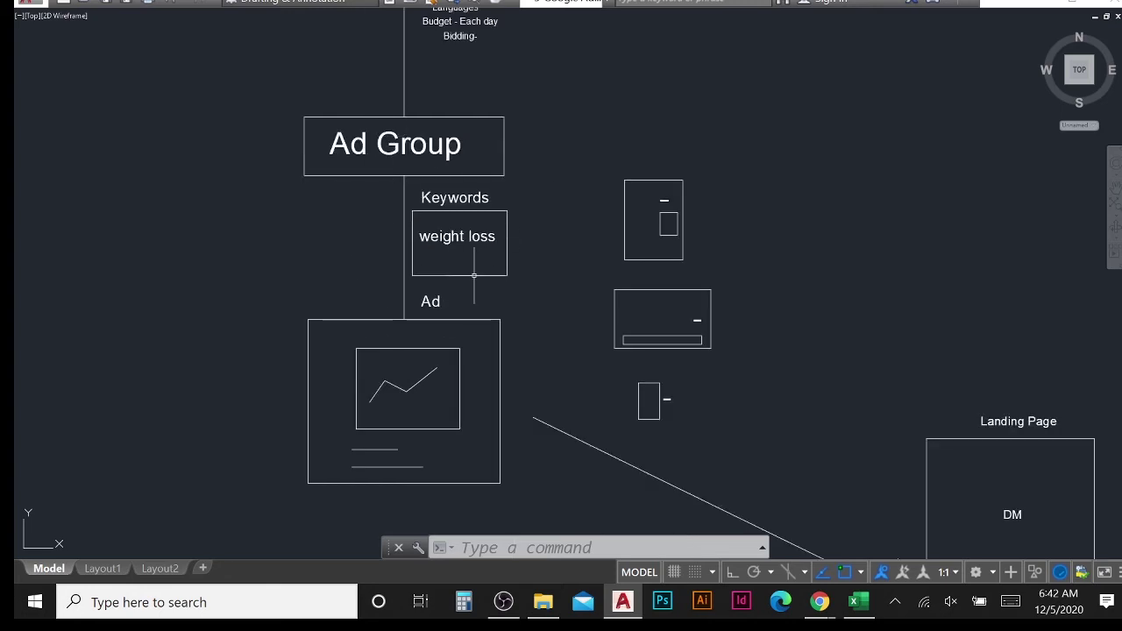
Switch to Chrome and examine the Display/Video Keywords page of the display campaign's ad group in Google Ads.
{"action": "mouse_move", "coordinate": [812, 612]}
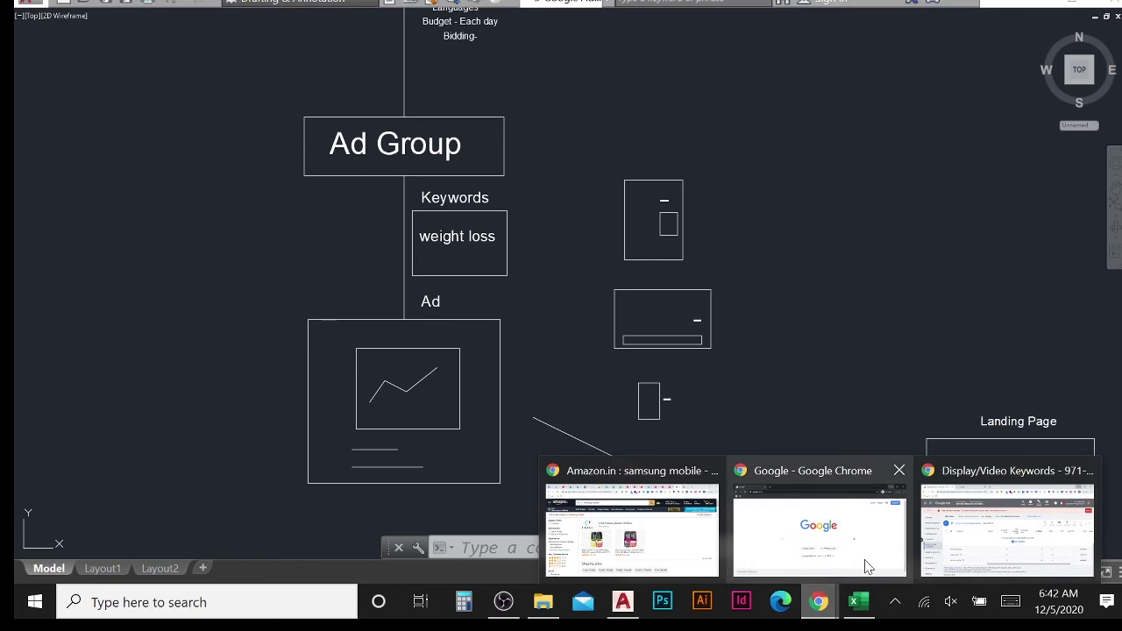
{"action": "left_click", "coordinate": [954, 545]}
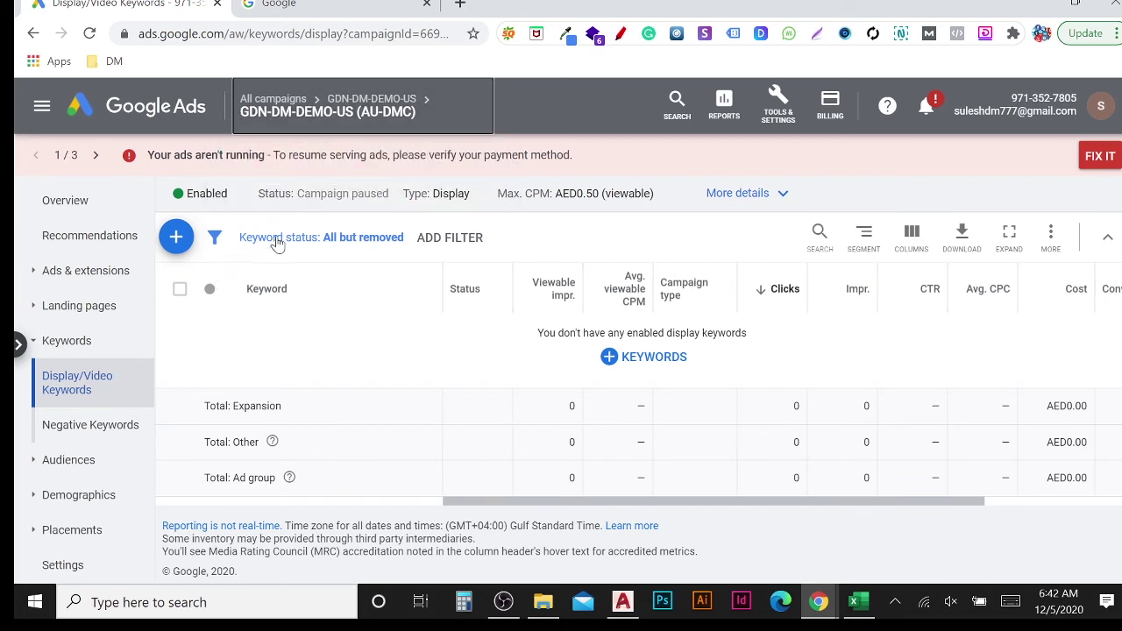
{"action": "scroll", "coordinate": [79, 342], "scroll_direction": "down", "scroll_amount": 2}
{"action": "left_click", "coordinate": [77, 280]}
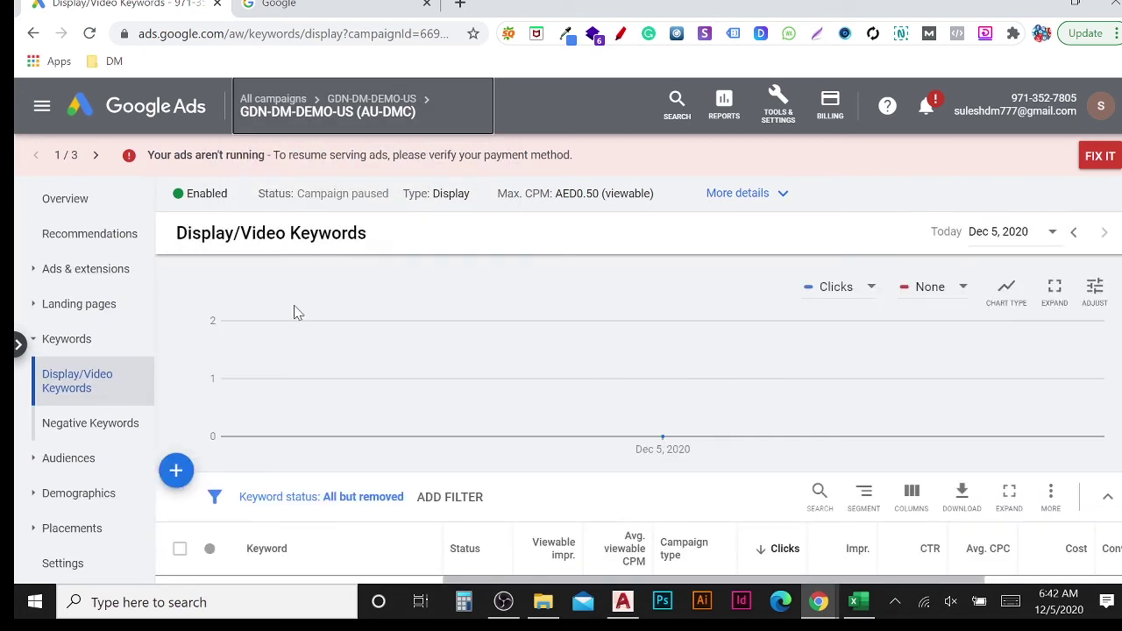
{"action": "scroll", "coordinate": [307, 350], "scroll_direction": "down", "scroll_amount": 3}
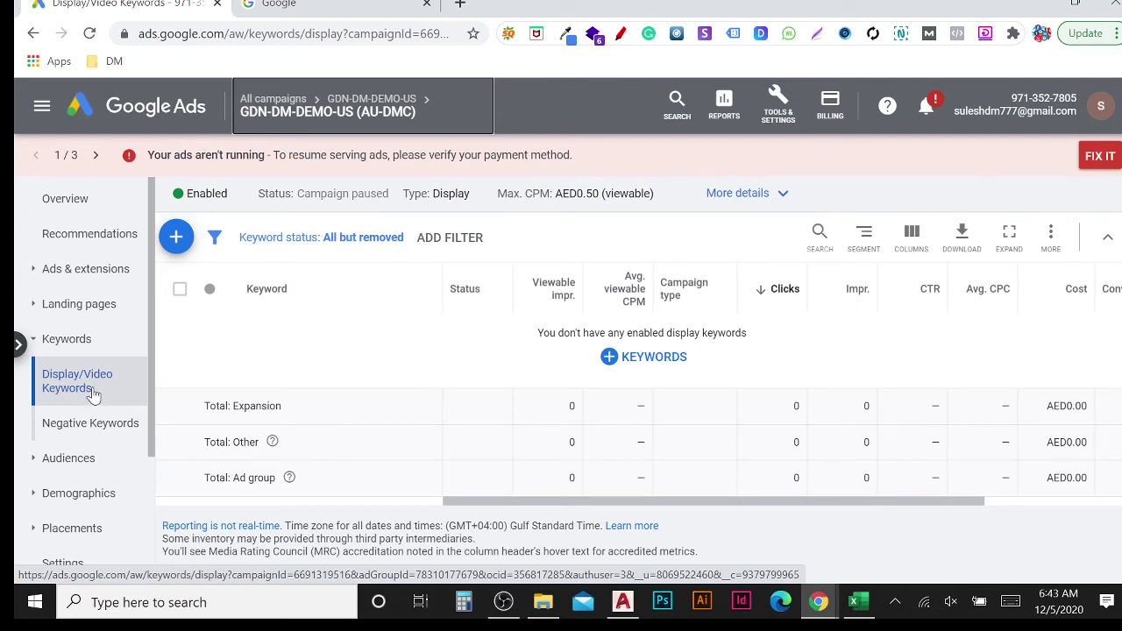
Start adding display keywords to the ad group and enter "weight loss" as the keyword.
{"action": "left_click", "coordinate": [628, 369]}
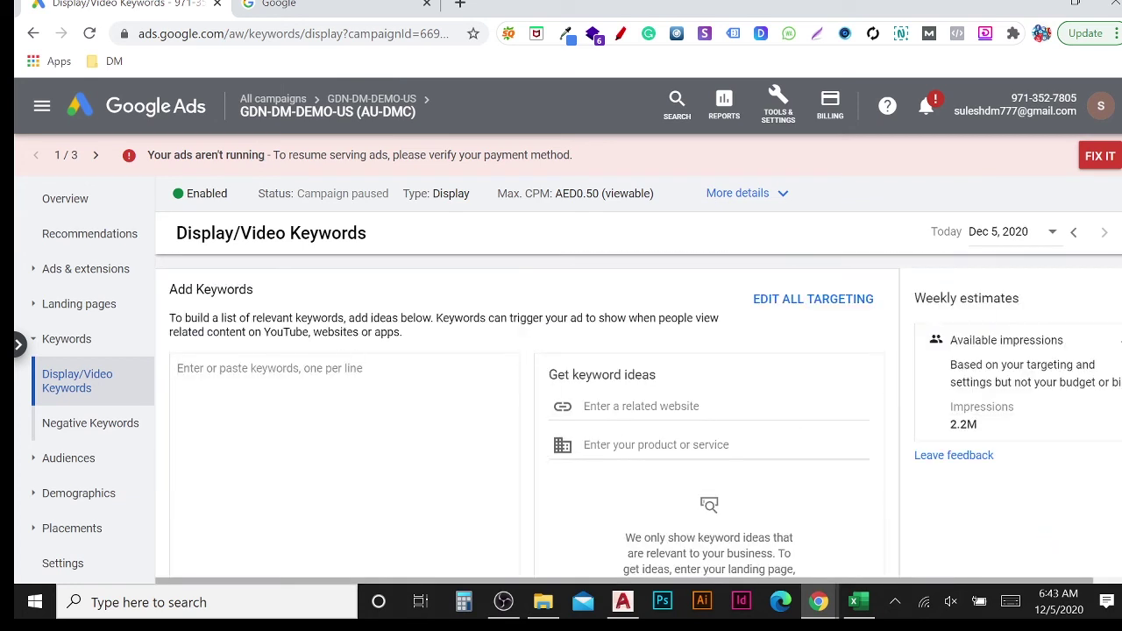
{"action": "type", "text": "weight loss"}
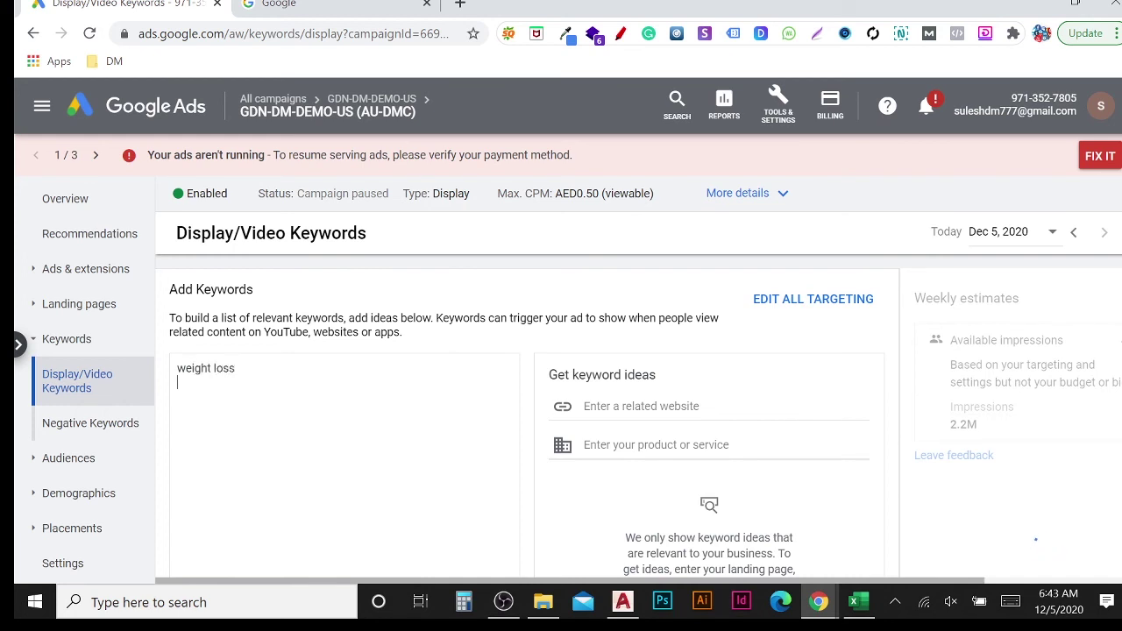
{"action": "left_click", "coordinate": [656, 445]}
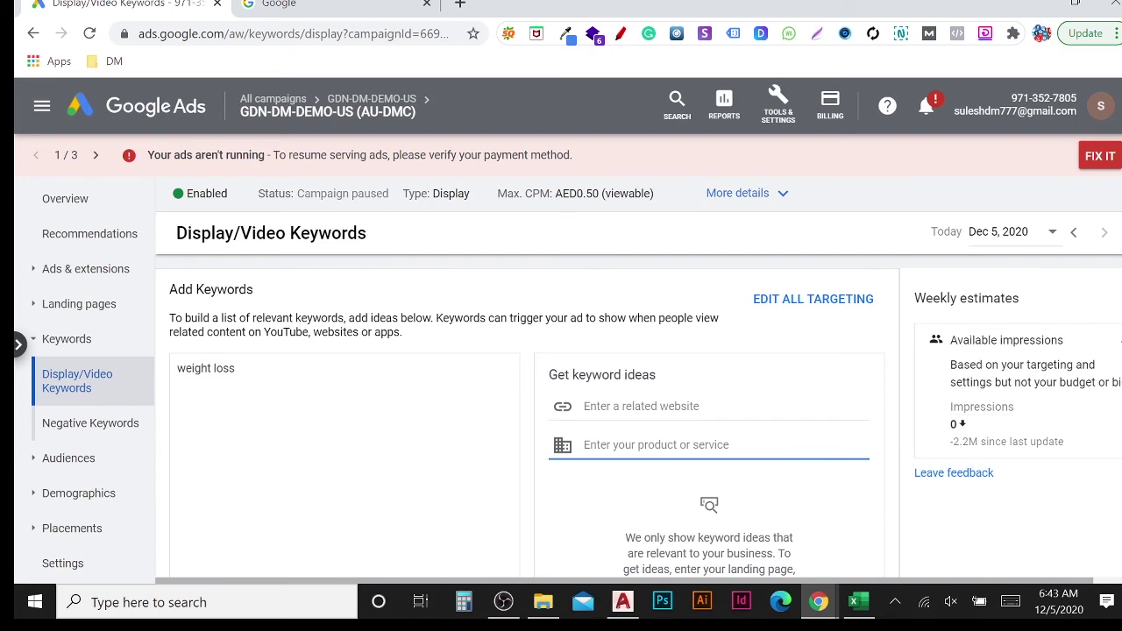
{"action": "left_click", "coordinate": [178, 382]}
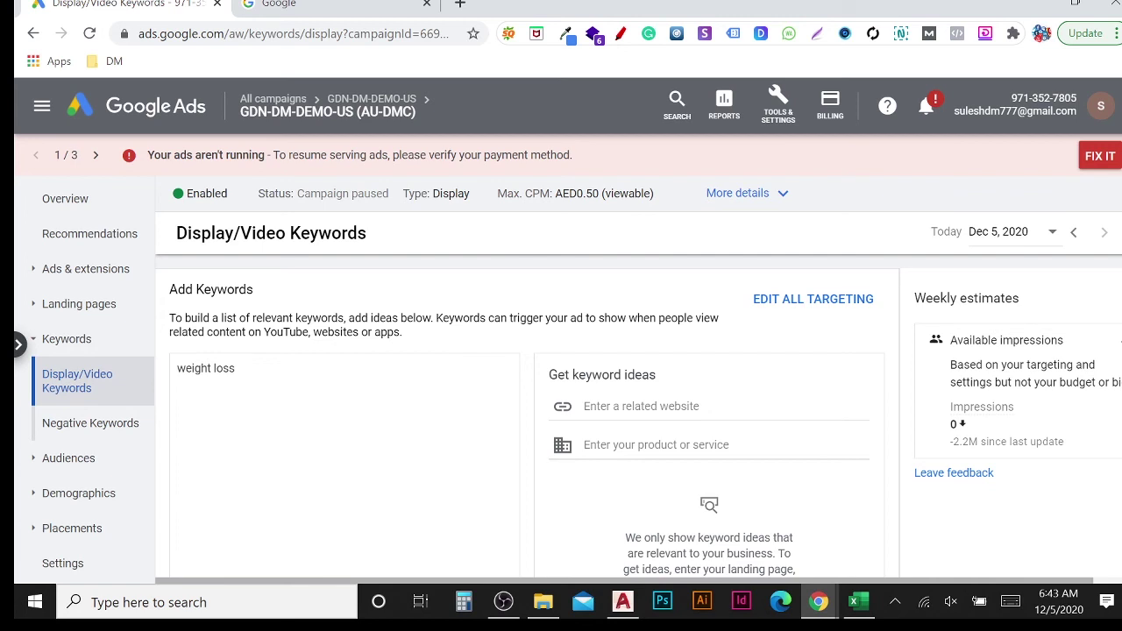
{"action": "scroll", "coordinate": [631, 487], "scroll_direction": "down", "scroll_amount": 2}
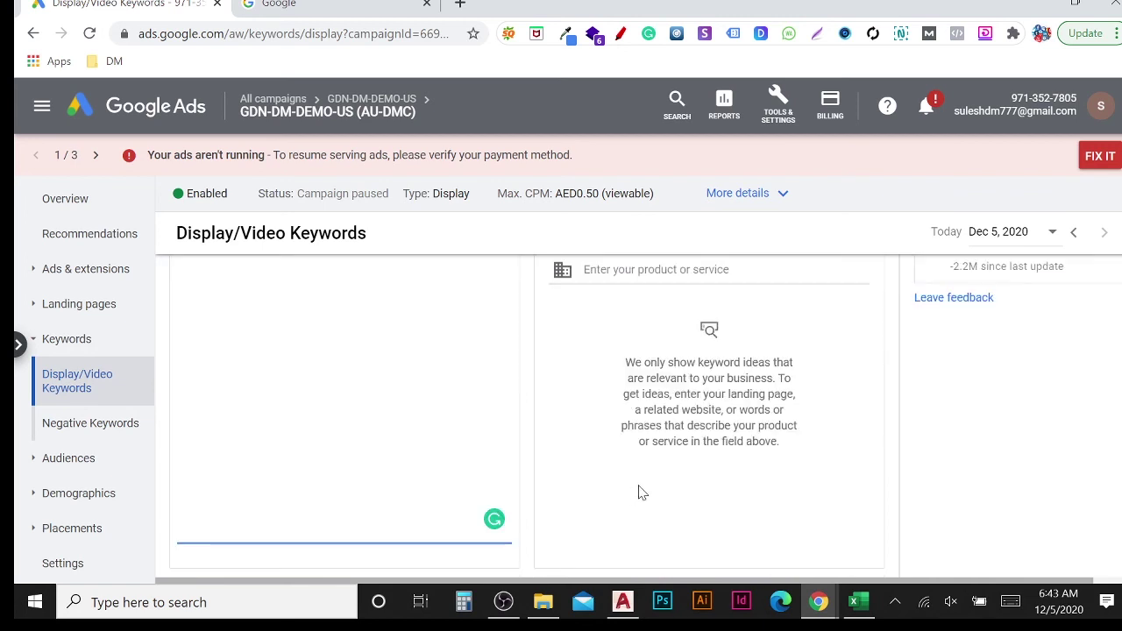
{"action": "scroll", "coordinate": [639, 491], "scroll_direction": "up", "scroll_amount": 2}
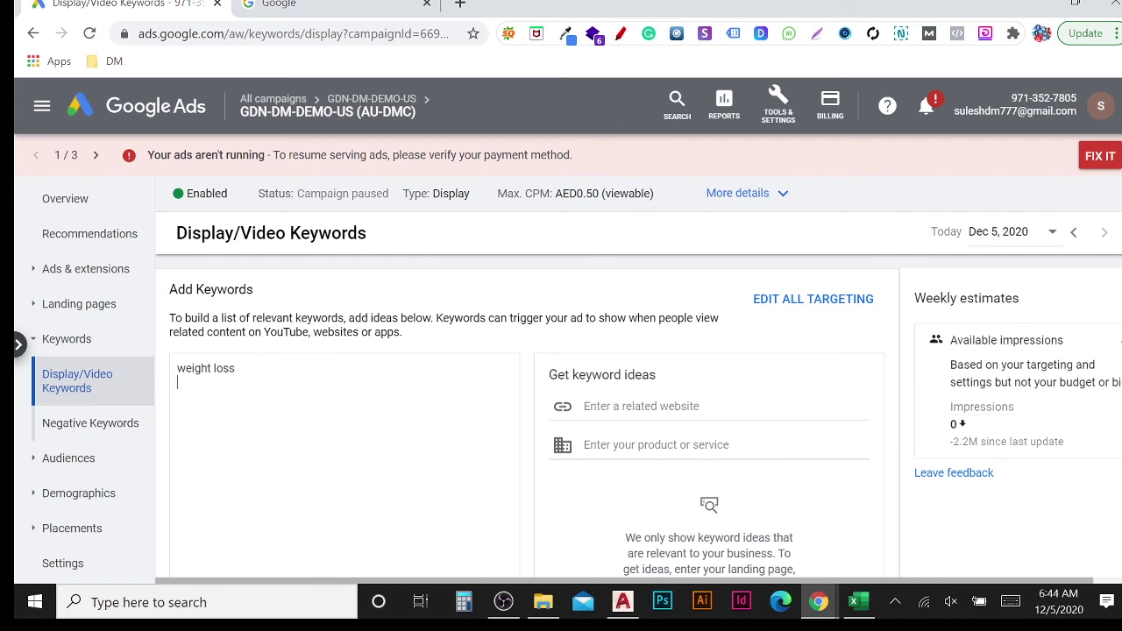
Set the new keyword to the Content option, showing ads only on related webpages, apps and videos, and save it.
{"action": "scroll", "coordinate": [258, 434], "scroll_direction": "down", "scroll_amount": 5}
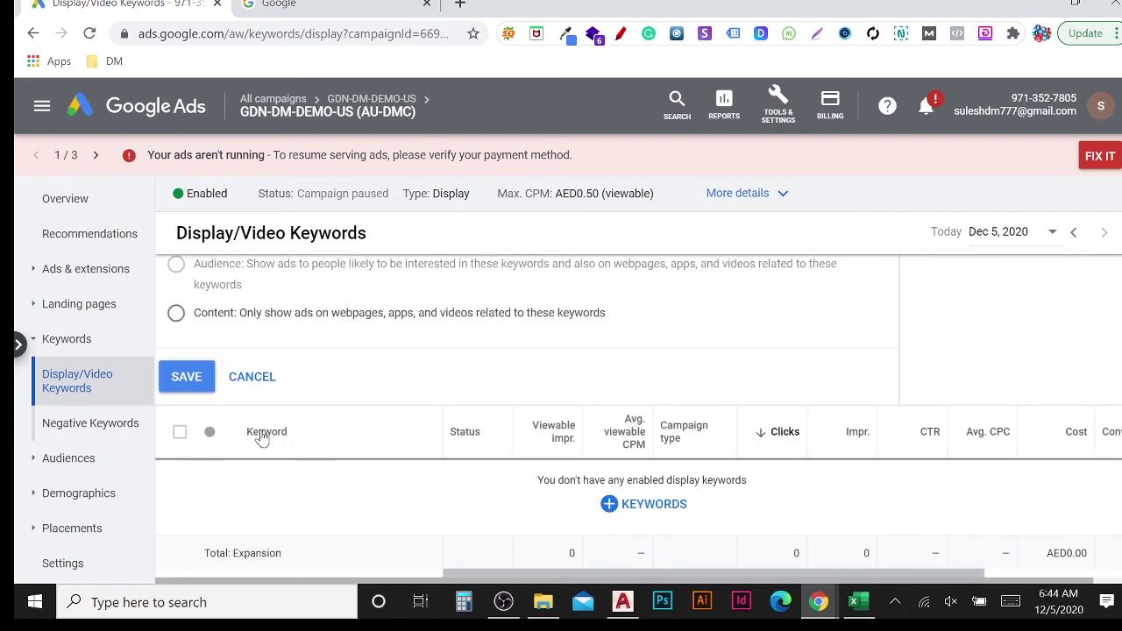
{"action": "left_click", "coordinate": [175, 316]}
{"action": "left_click", "coordinate": [184, 384]}
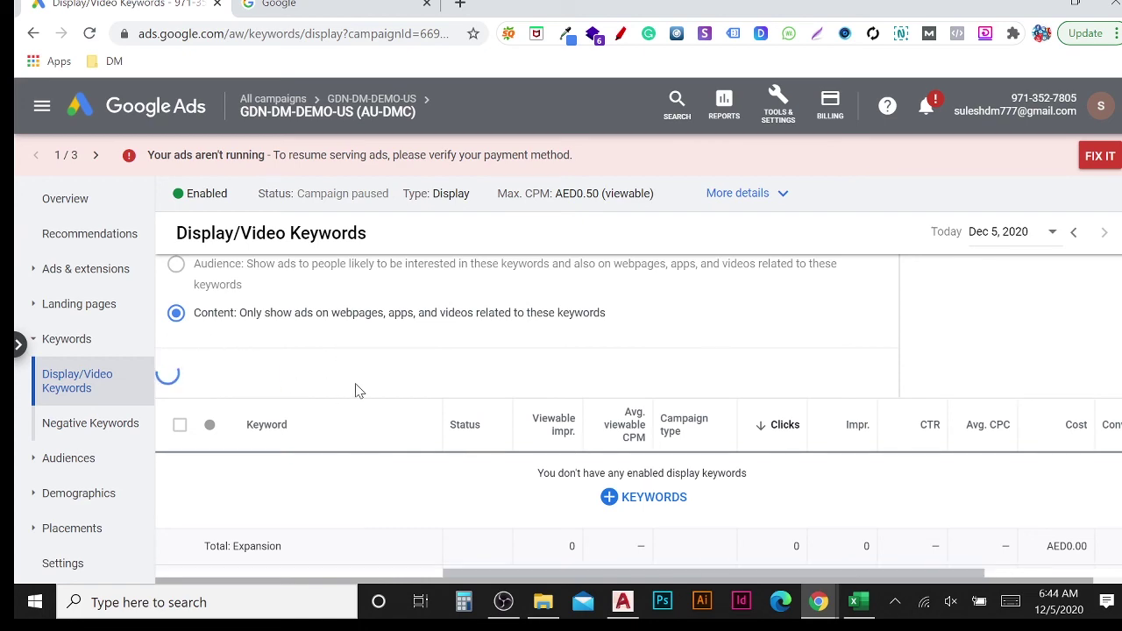
Examine the weight loss keyword's row in the keyword table, then view its Enable and Pause status options and close them.
{"action": "scroll", "coordinate": [333, 392], "scroll_direction": "down", "scroll_amount": 2}
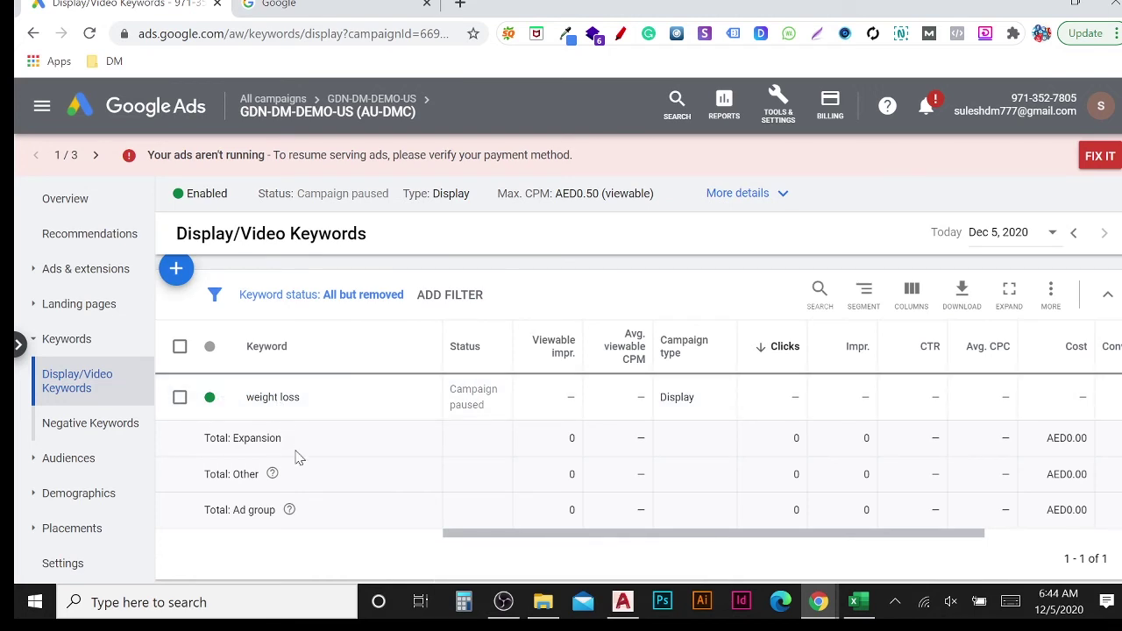
{"action": "scroll", "coordinate": [254, 430], "scroll_direction": "up", "scroll_amount": 2}
{"action": "scroll", "coordinate": [237, 425], "scroll_direction": "down", "scroll_amount": 3}
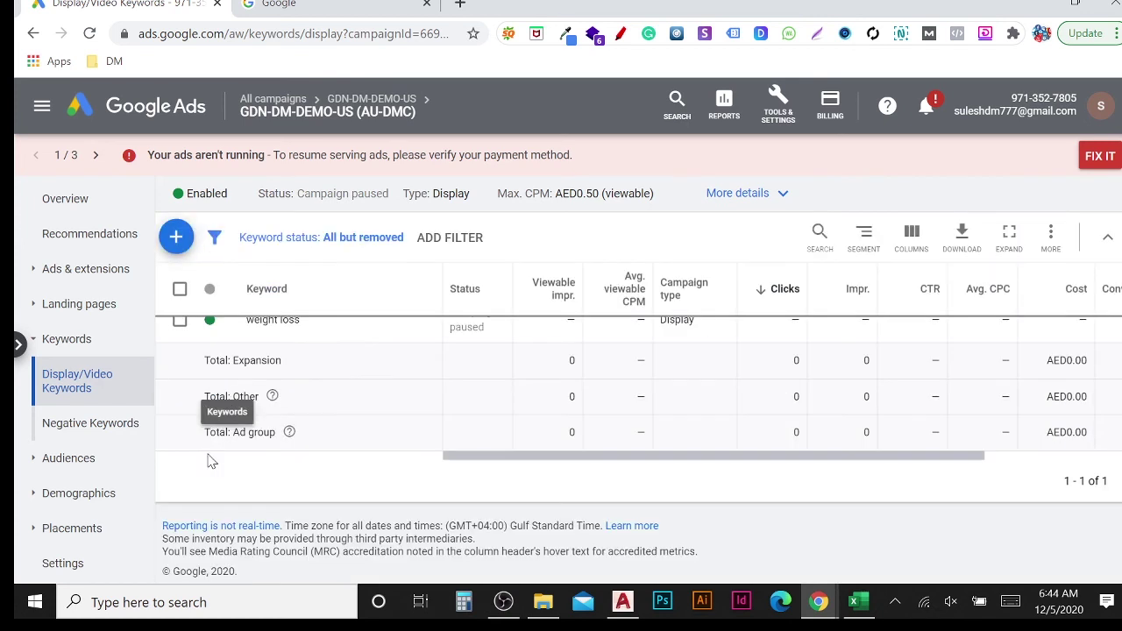
{"action": "scroll", "coordinate": [231, 431], "scroll_direction": "up", "scroll_amount": 2}
{"action": "left_click", "coordinate": [214, 498]}
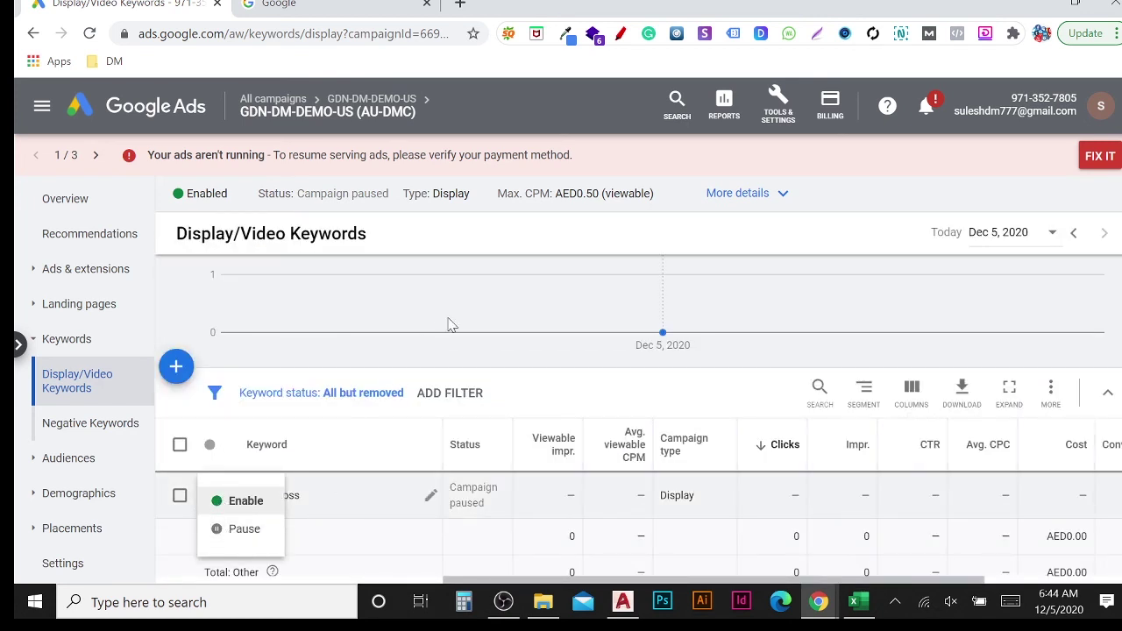
{"action": "left_click", "coordinate": [719, 178]}
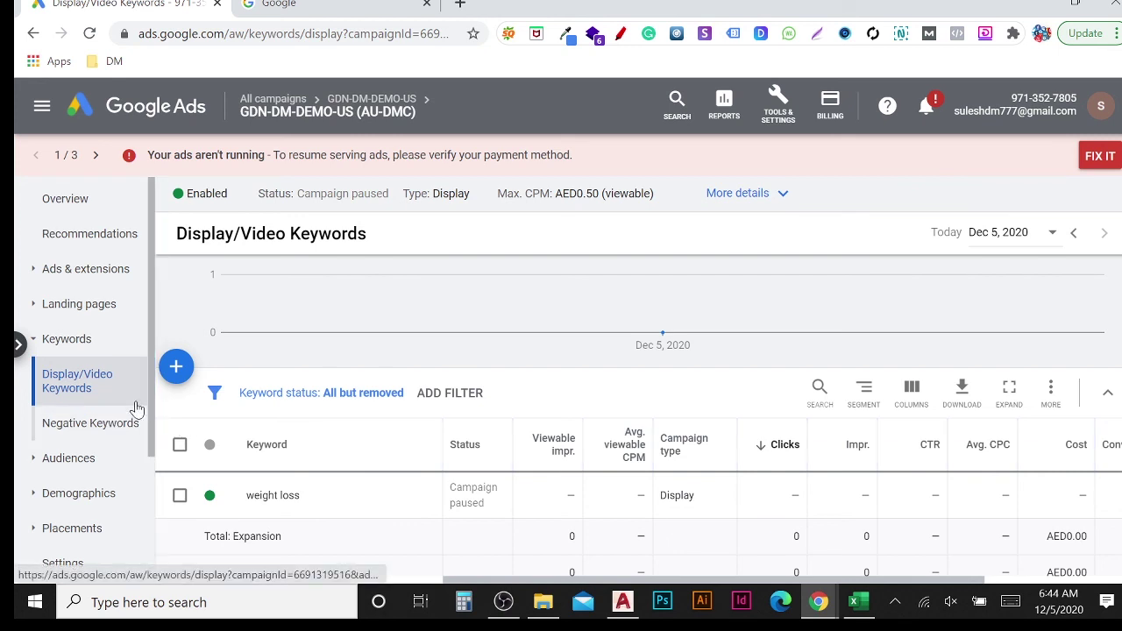
Open the account-wide Campaigns list and start creating a new campaign.
{"action": "left_click", "coordinate": [83, 107]}
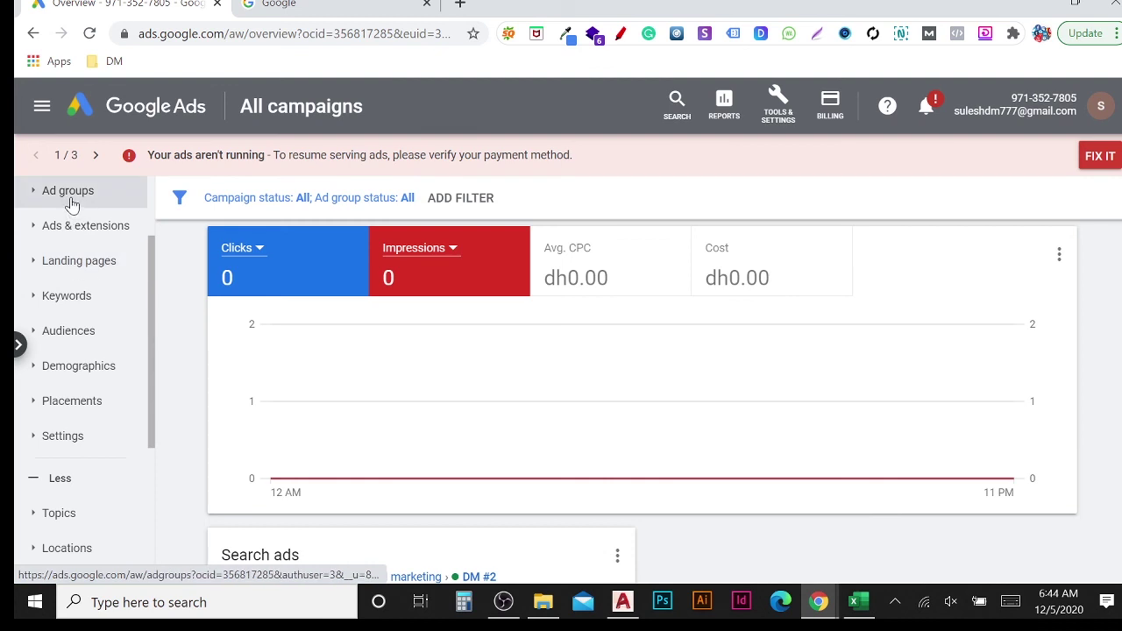
{"action": "scroll", "coordinate": [116, 326], "scroll_direction": "up", "scroll_amount": 3}
{"action": "left_click", "coordinate": [85, 272]}
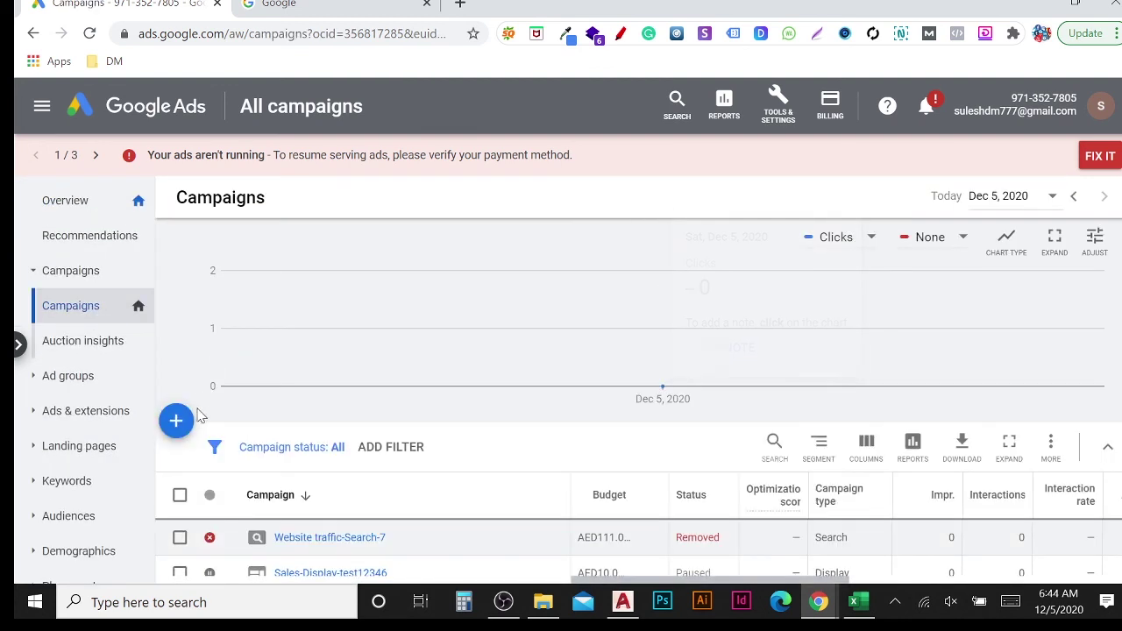
{"action": "left_click", "coordinate": [178, 420]}
{"action": "left_click", "coordinate": [295, 486]}
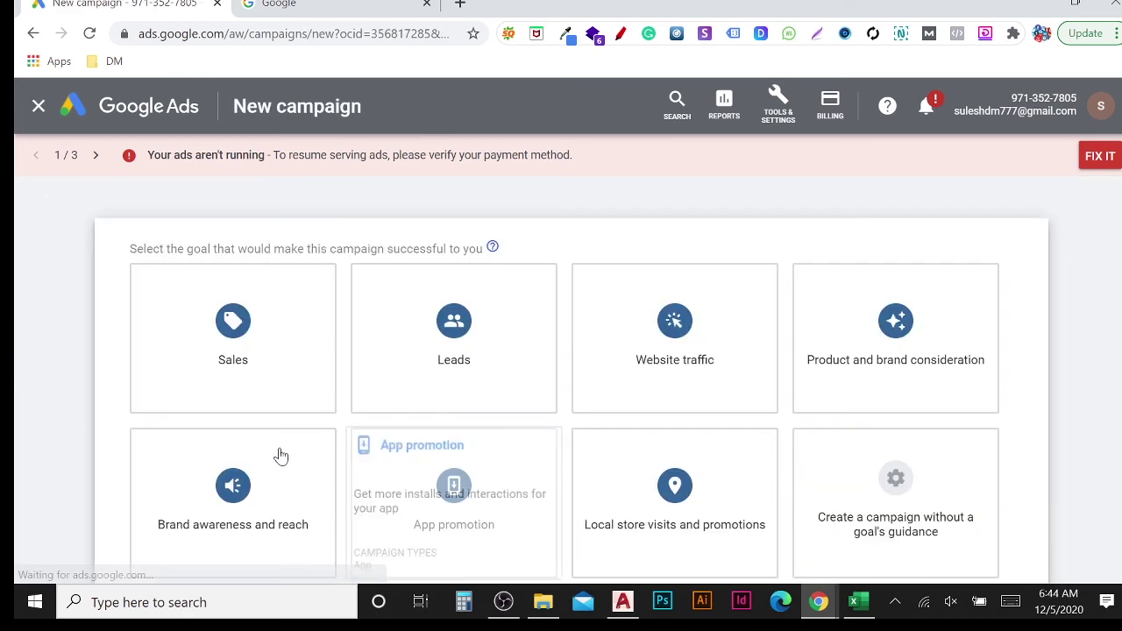
Choose the Website traffic goal and Display type with the Standard display campaign subtype, and continue to the campaign settings.
{"action": "left_click", "coordinate": [613, 373]}
{"action": "left_click", "coordinate": [496, 333]}
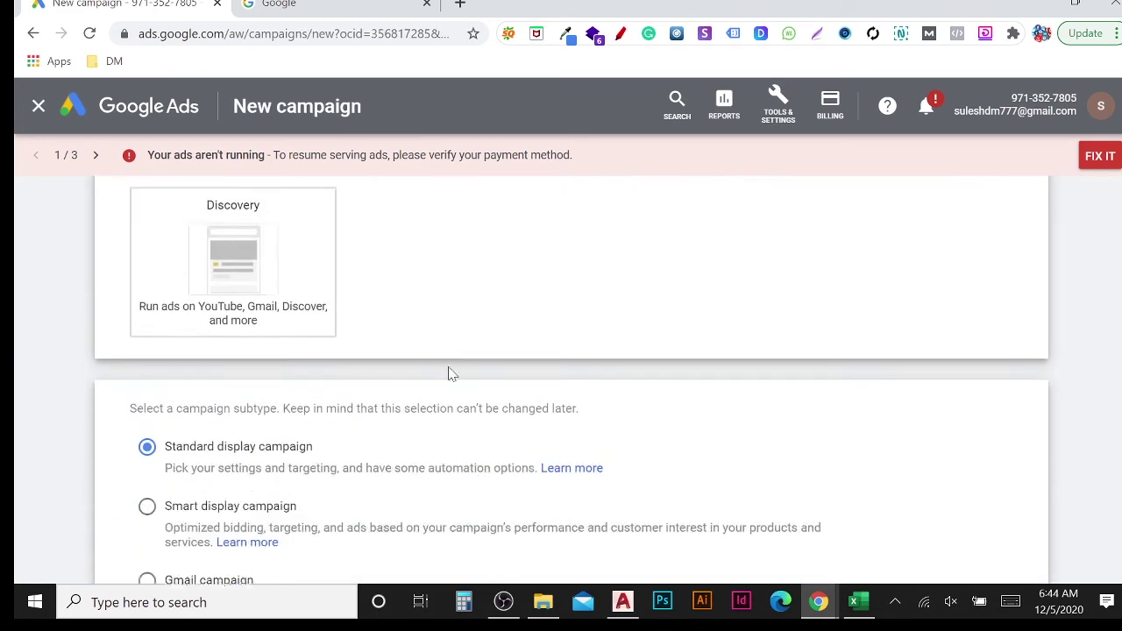
{"action": "scroll", "coordinate": [439, 386], "scroll_direction": "down", "scroll_amount": 2}
{"action": "left_click", "coordinate": [138, 487]}
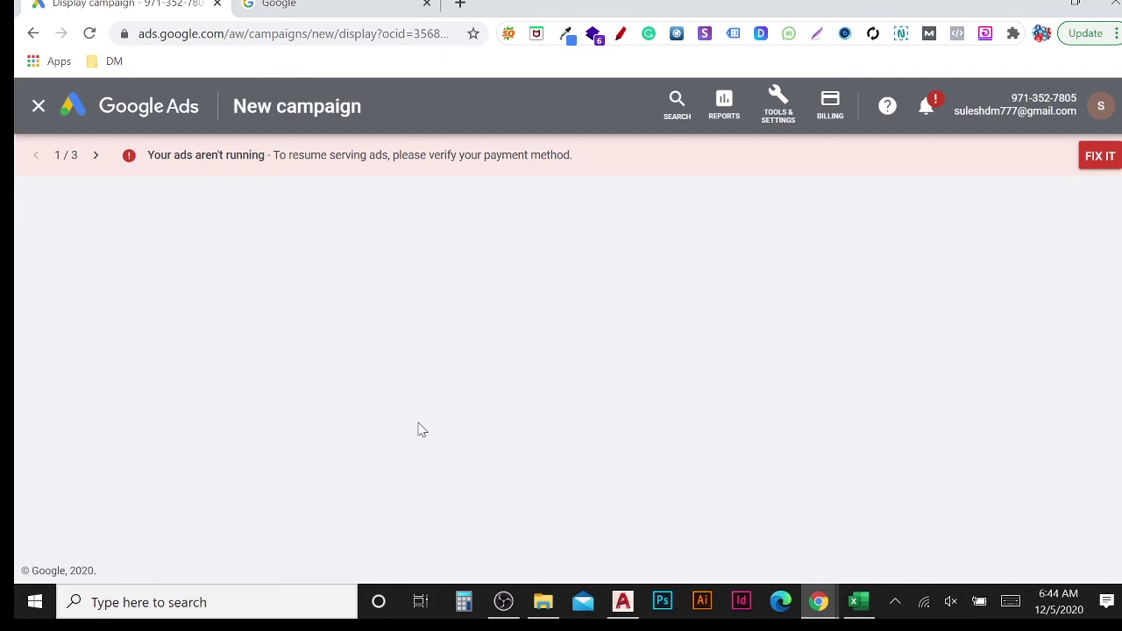
Collapse the Audiences section in the new campaign's ad group settings.
{"action": "scroll", "coordinate": [631, 394], "scroll_direction": "down", "scroll_amount": 2}
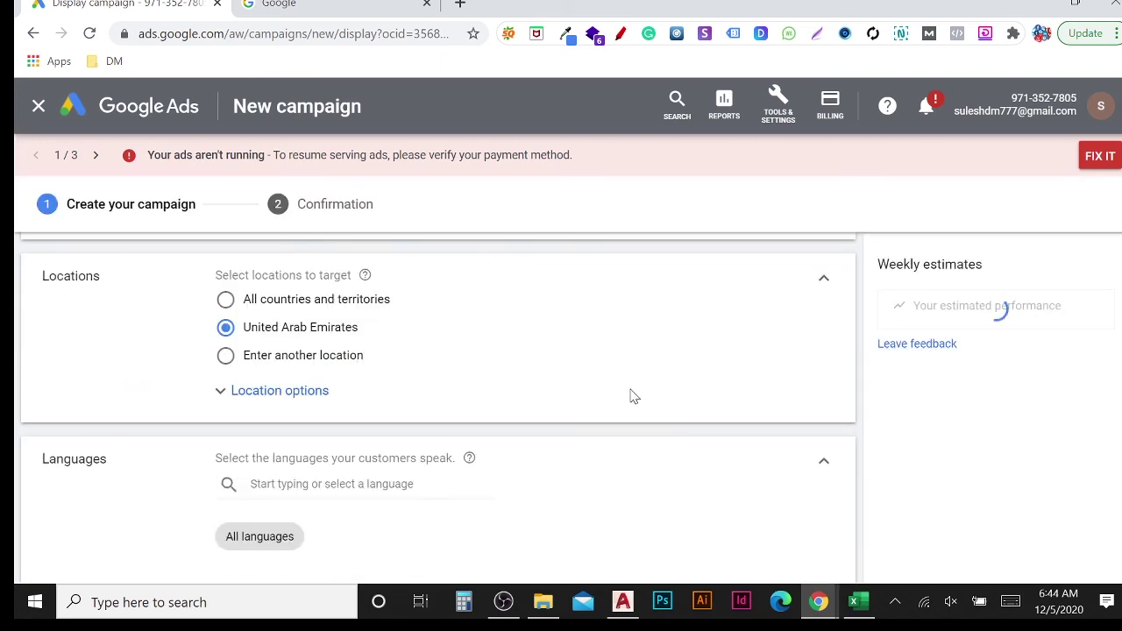
{"action": "scroll", "coordinate": [633, 401], "scroll_direction": "down", "scroll_amount": 2}
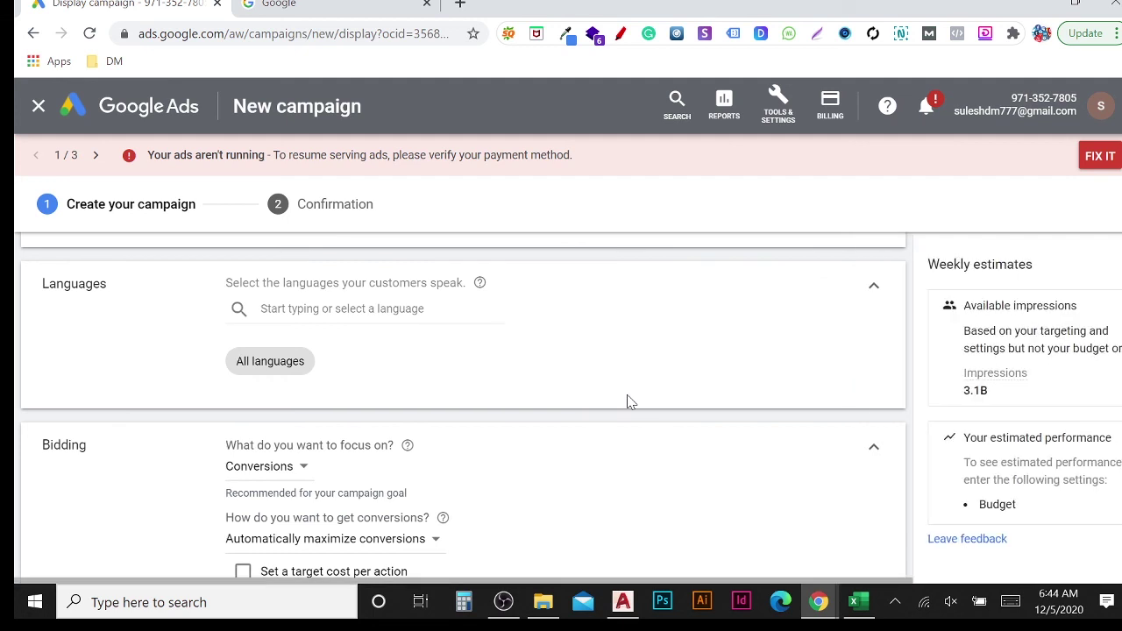
{"action": "scroll", "coordinate": [627, 403], "scroll_direction": "down", "scroll_amount": 2}
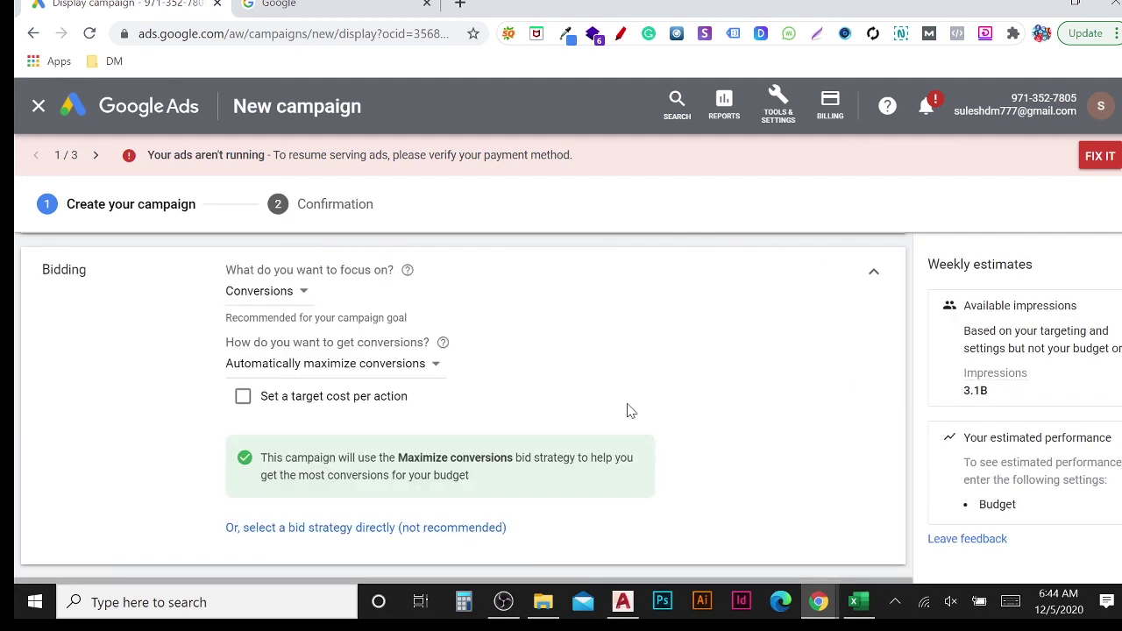
{"action": "scroll", "coordinate": [574, 359], "scroll_direction": "down", "scroll_amount": 10}
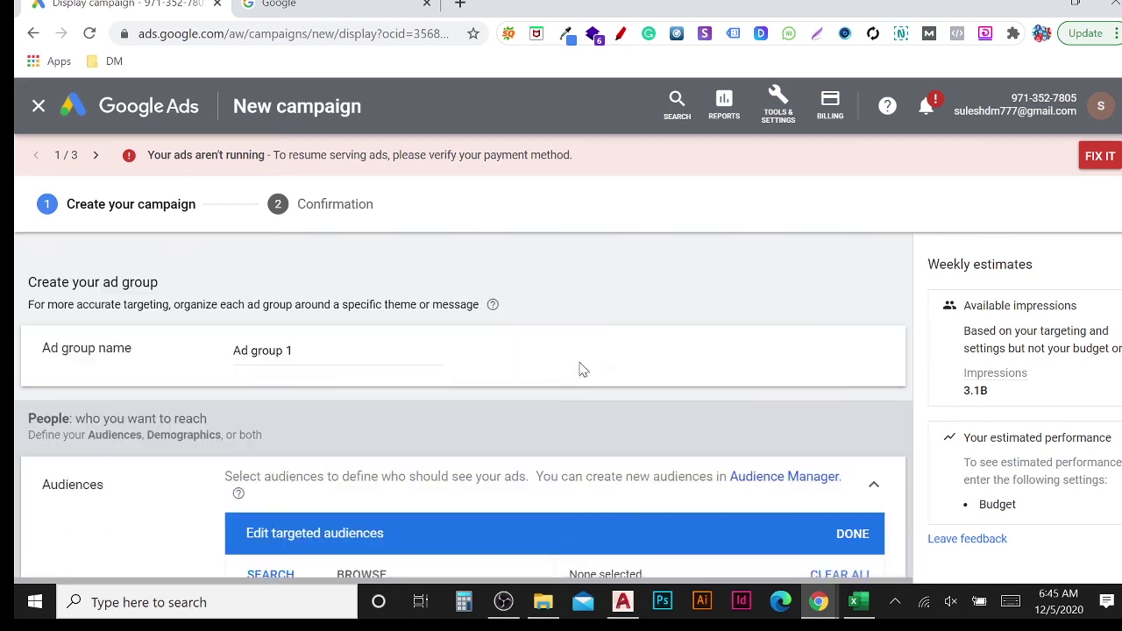
{"action": "scroll", "coordinate": [586, 375], "scroll_direction": "up", "scroll_amount": 4}
{"action": "left_click", "coordinate": [874, 481]}
Add Keywords content targeting to the ad group and decline the custom audiences offer.
{"action": "scroll", "coordinate": [512, 433], "scroll_direction": "down", "scroll_amount": 2}
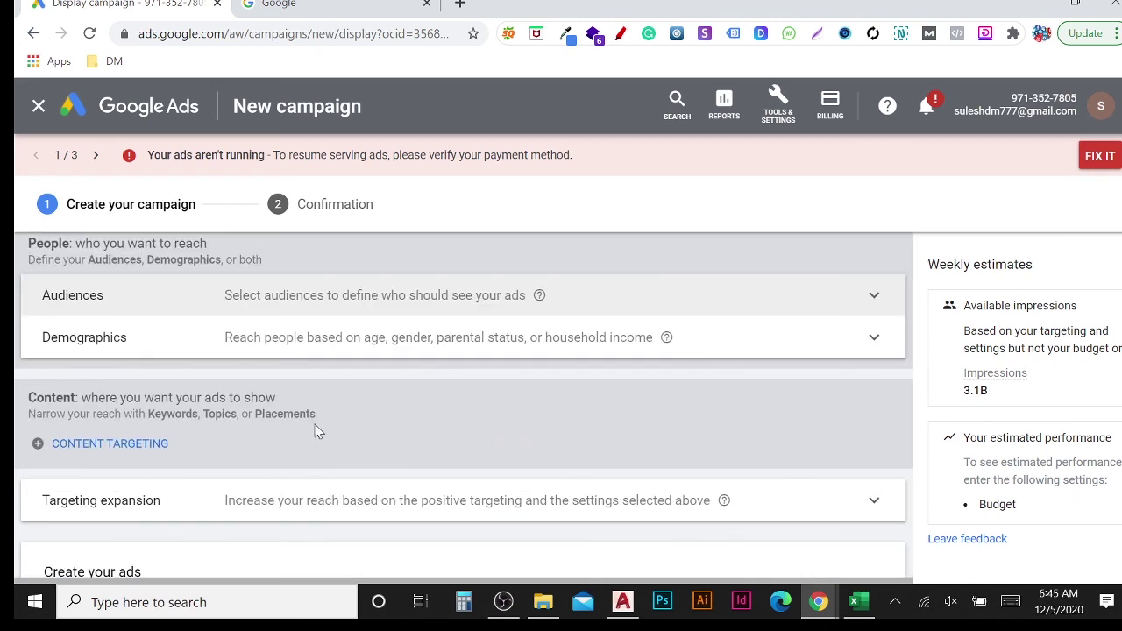
{"action": "left_click", "coordinate": [129, 451]}
{"action": "left_click", "coordinate": [107, 450]}
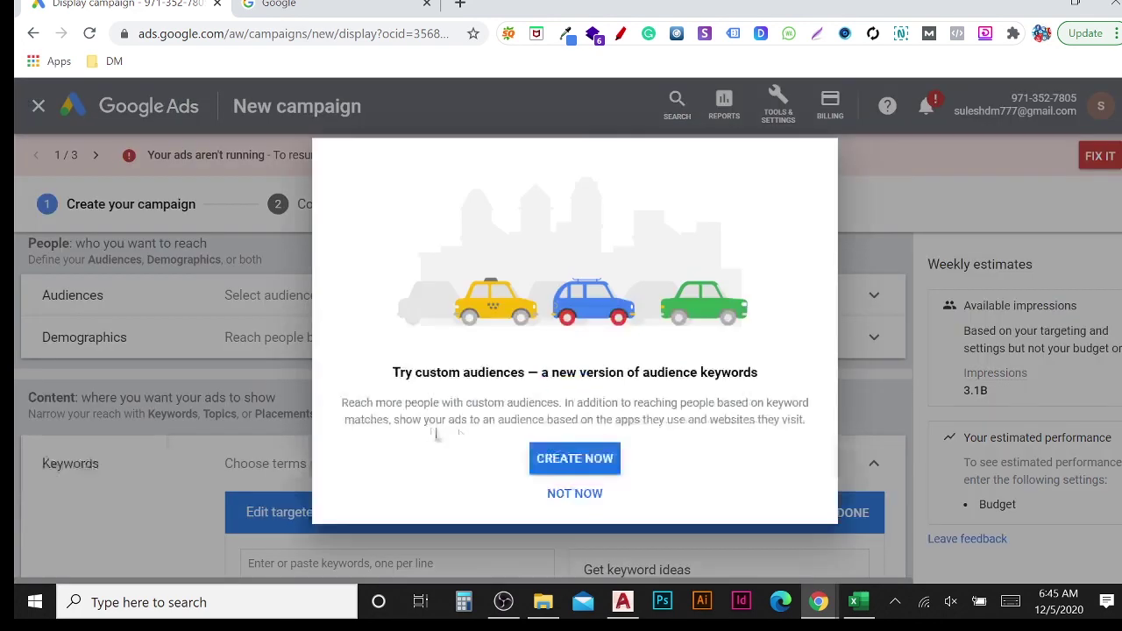
{"action": "left_click", "coordinate": [575, 494]}
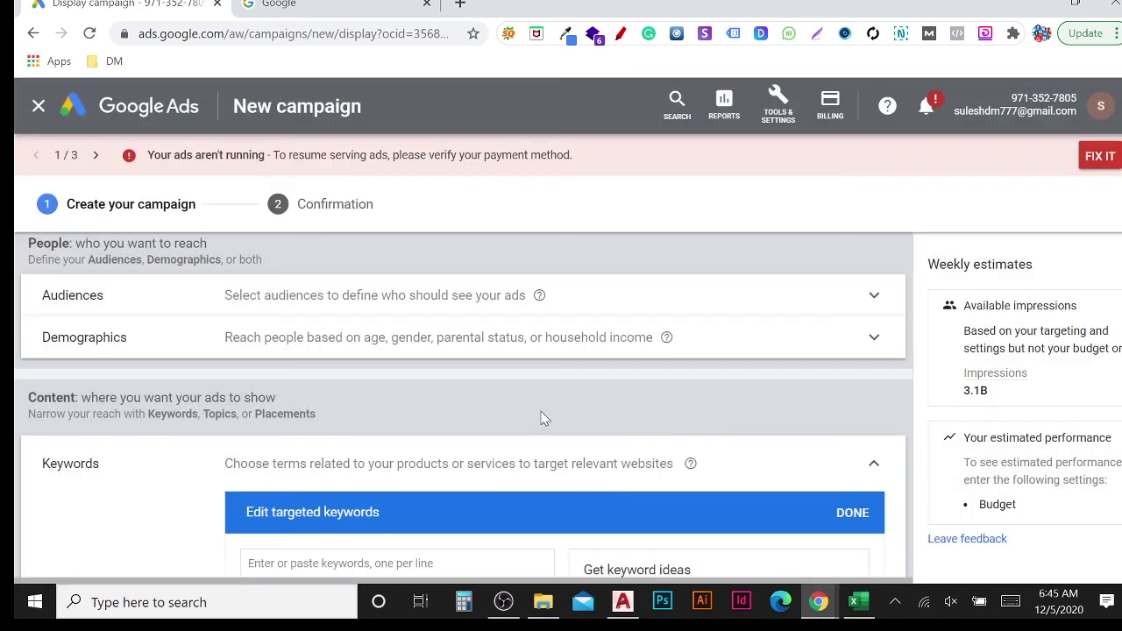
Examine the targeted keywords entry area and its Audience and Content keyword setting options.
{"action": "scroll", "coordinate": [543, 416], "scroll_direction": "down", "scroll_amount": 2}
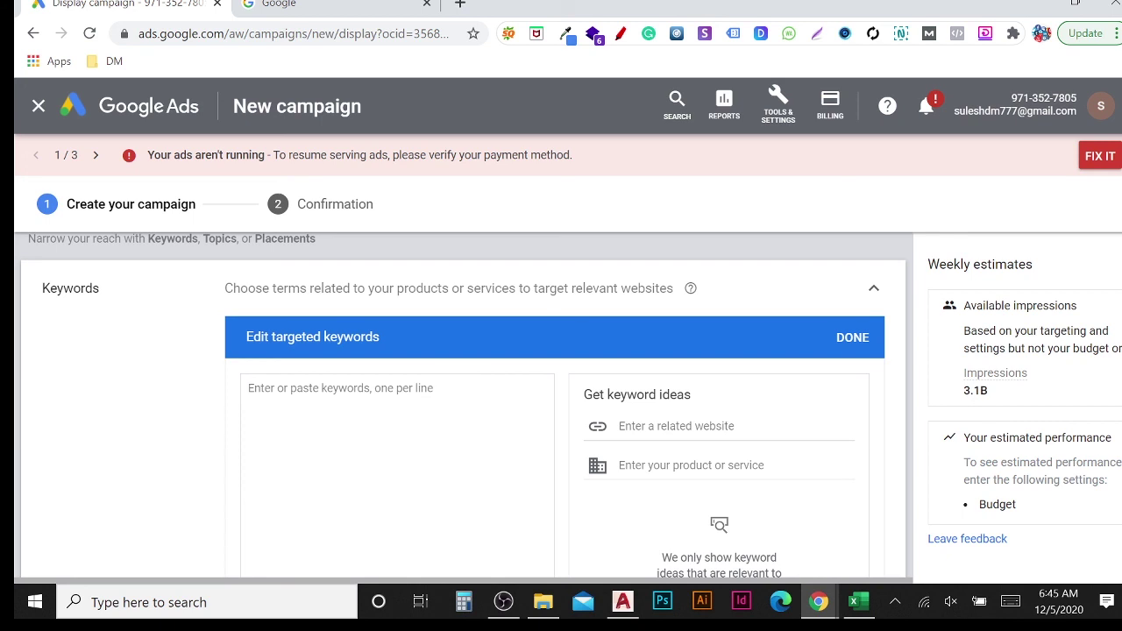
{"action": "scroll", "coordinate": [544, 416], "scroll_direction": "down", "scroll_amount": 2}
{"action": "scroll", "coordinate": [543, 417], "scroll_direction": "up", "scroll_amount": 2}
{"action": "scroll", "coordinate": [561, 404], "scroll_direction": "down", "scroll_amount": 2}
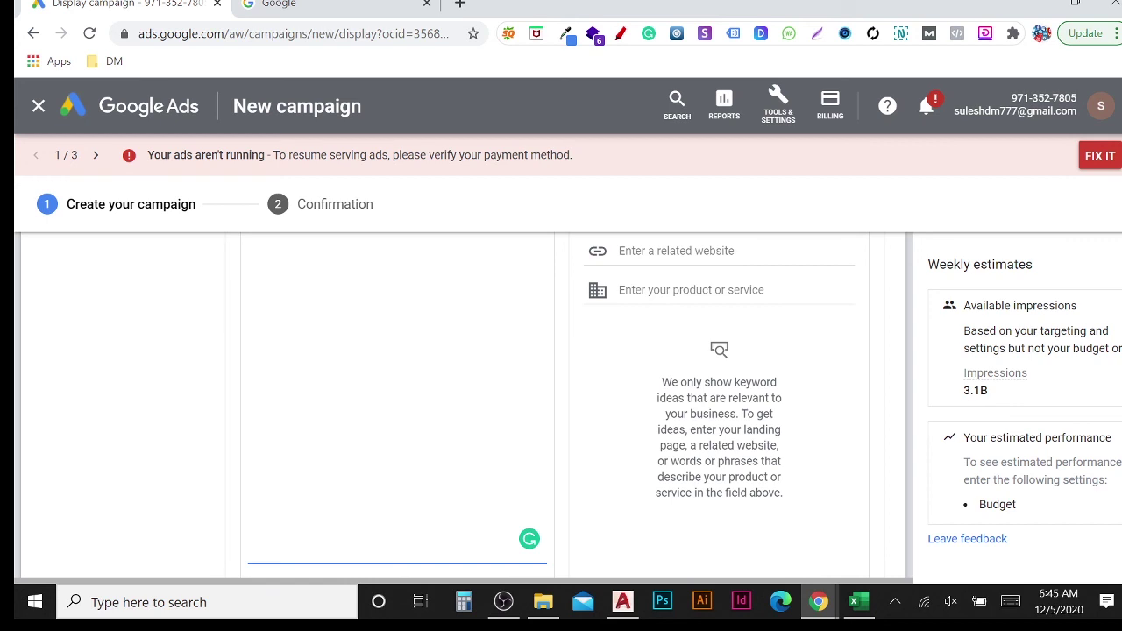
{"action": "scroll", "coordinate": [328, 400], "scroll_direction": "down", "scroll_amount": 6}
{"action": "scroll", "coordinate": [351, 433], "scroll_direction": "up", "scroll_amount": 4}
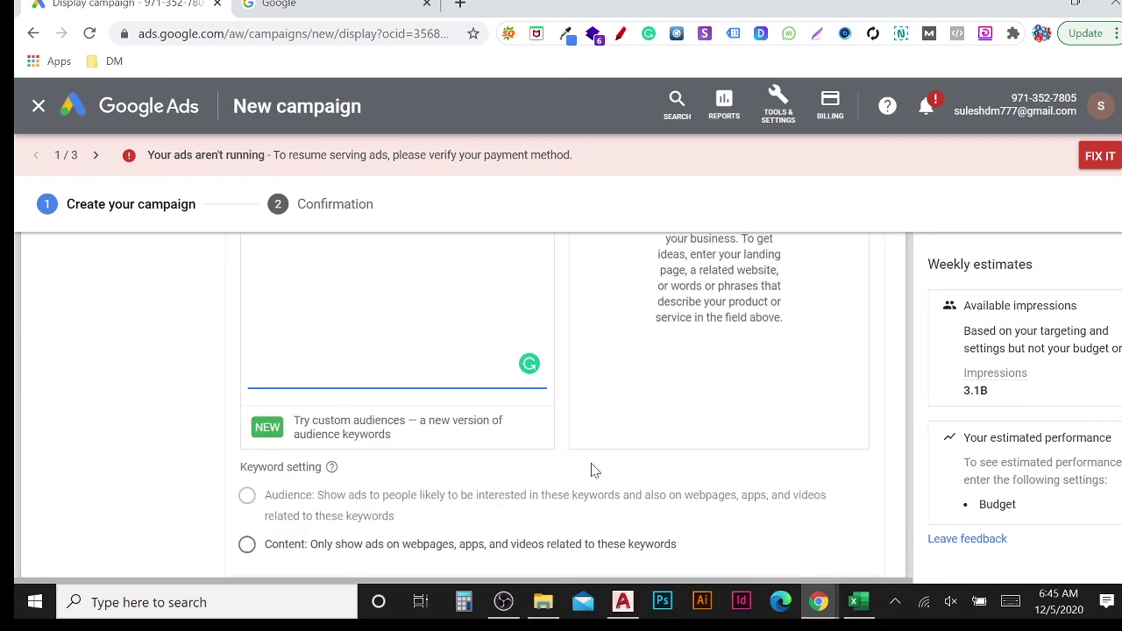